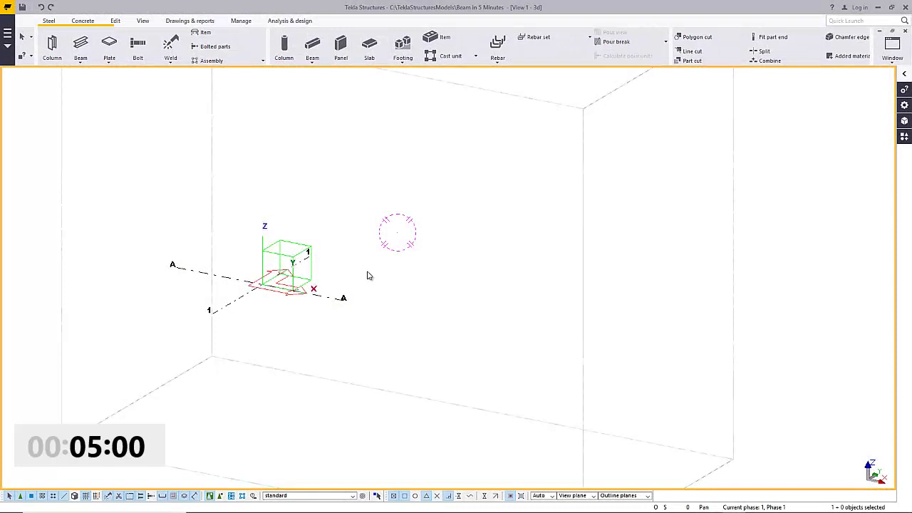
Set the grid's X coordinates to 0" and 20'-0", accepting the replacement of the existing grid lines.
double_click(318, 298)
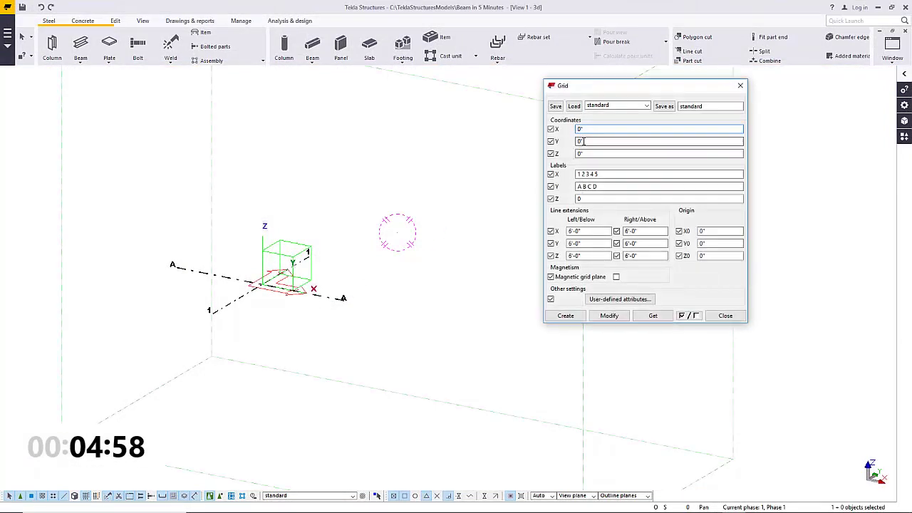
left_click(589, 128)
type("20")
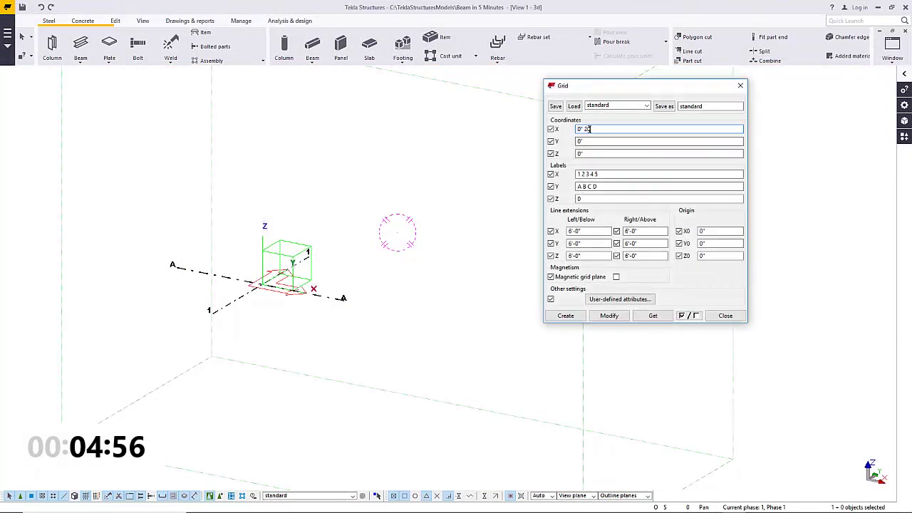
type("'-0\"")
left_click(609, 315)
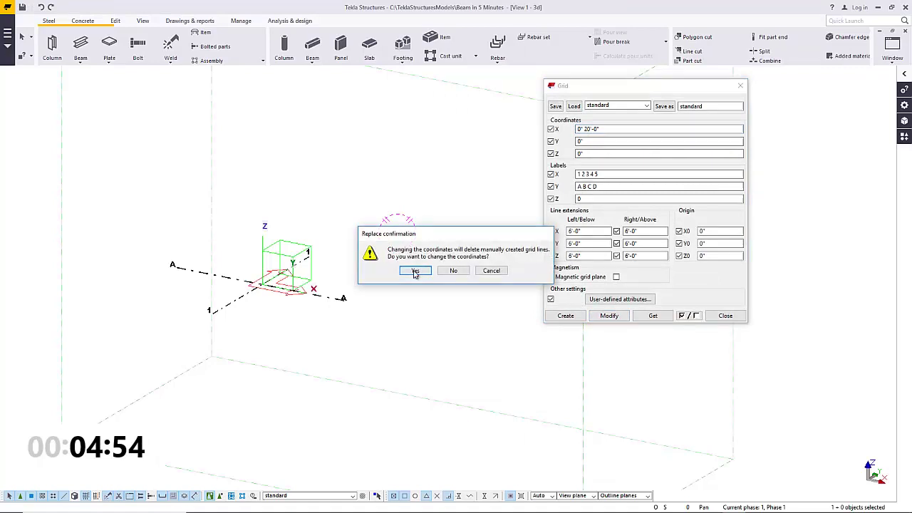
left_click(415, 271)
left_click(725, 316)
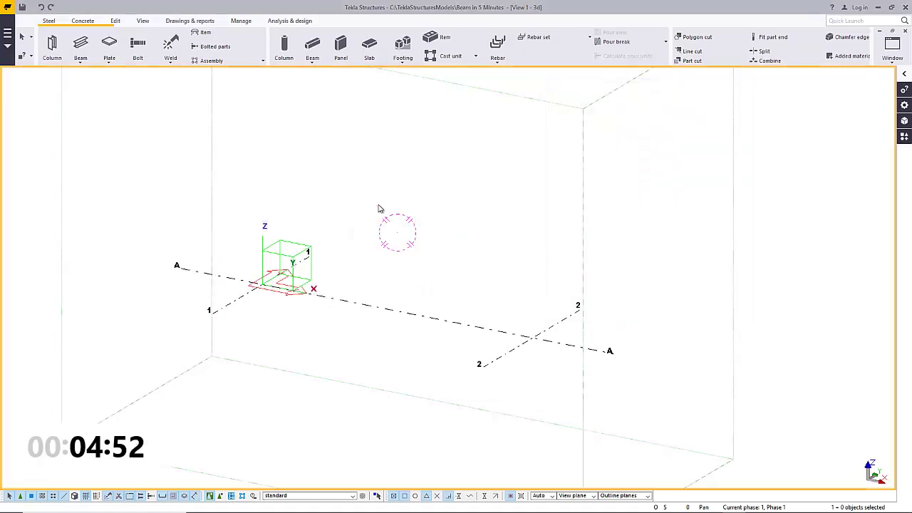
Model a W18X35 steel beam along grid line A from grid 1 to grid 2.
double_click(80, 44)
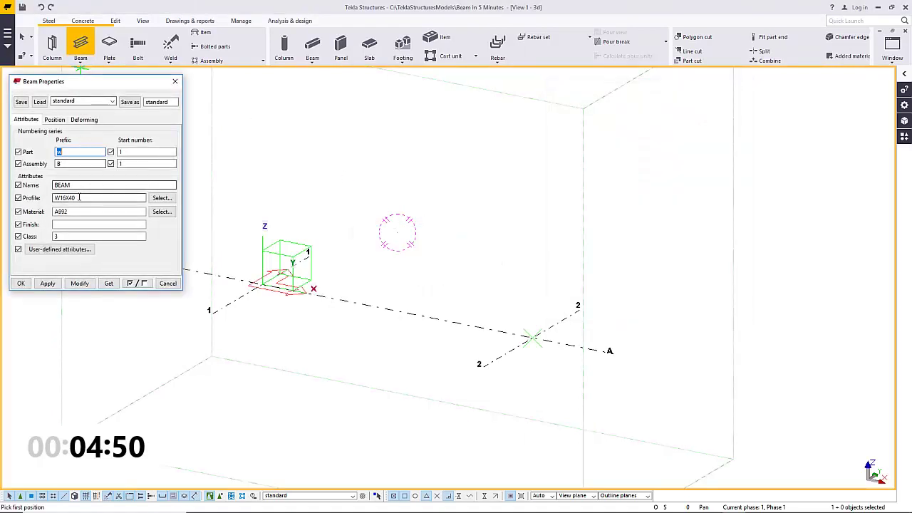
double_click(79, 197)
type("w18")
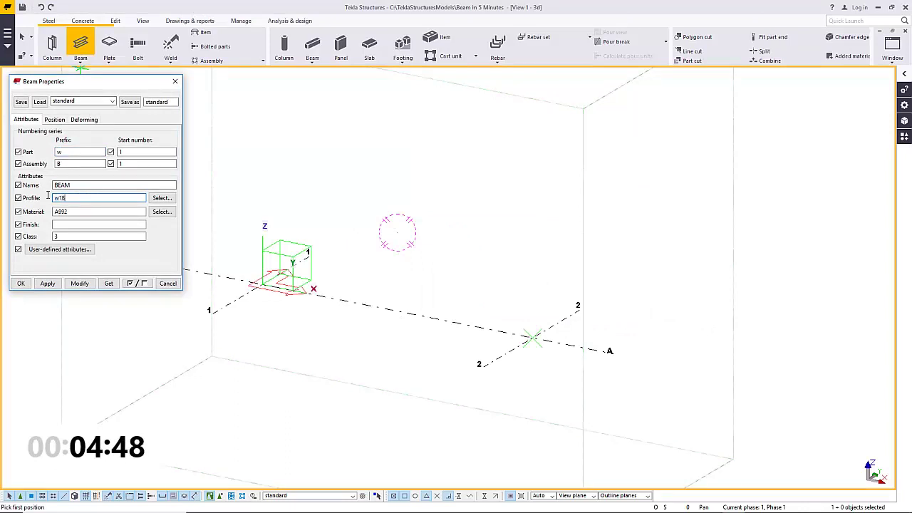
type("x35")
left_click(47, 283)
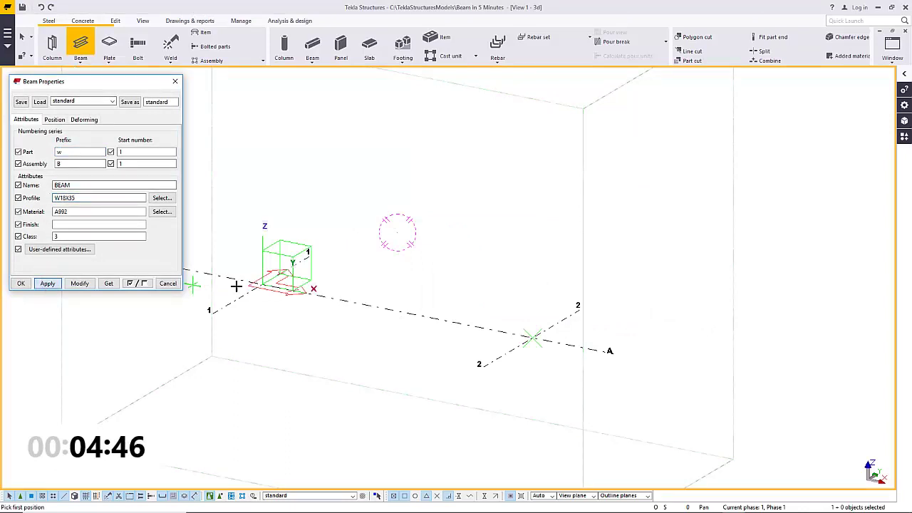
left_click(261, 285)
left_click(533, 336)
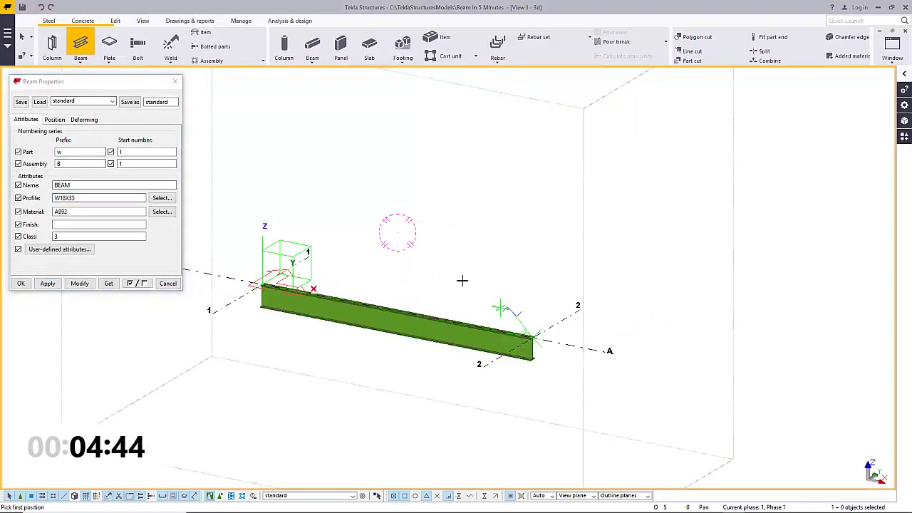
right_click(324, 215)
left_click(330, 220)
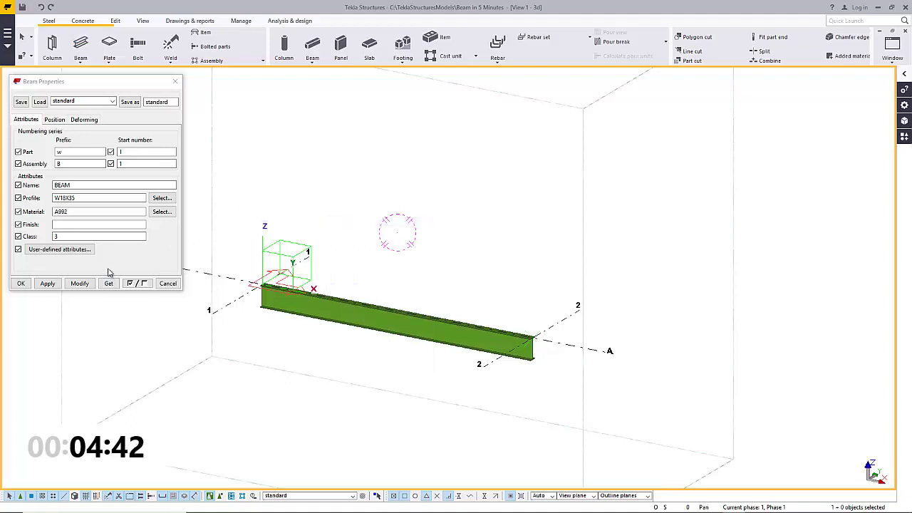
Model a W24X55 steel beam along the full length of grid line 2.
left_click(27, 202)
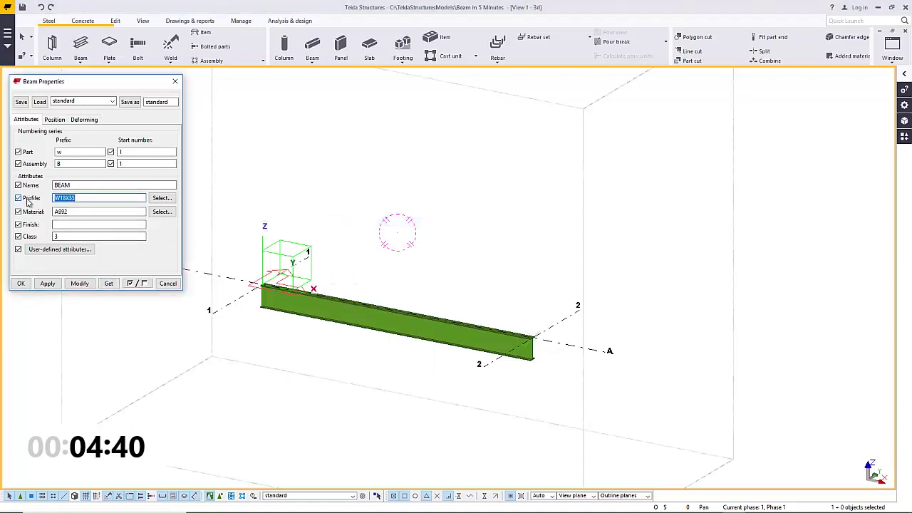
type("w24x")
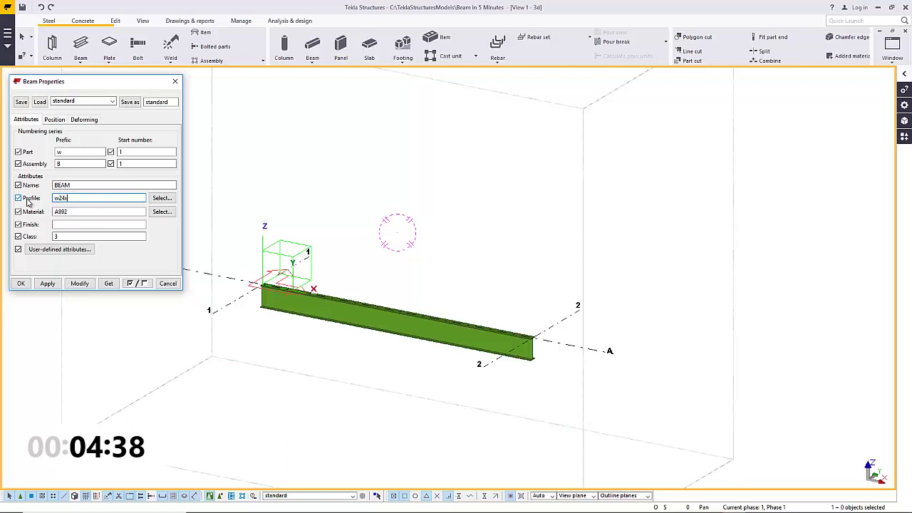
type("55")
left_click(47, 283)
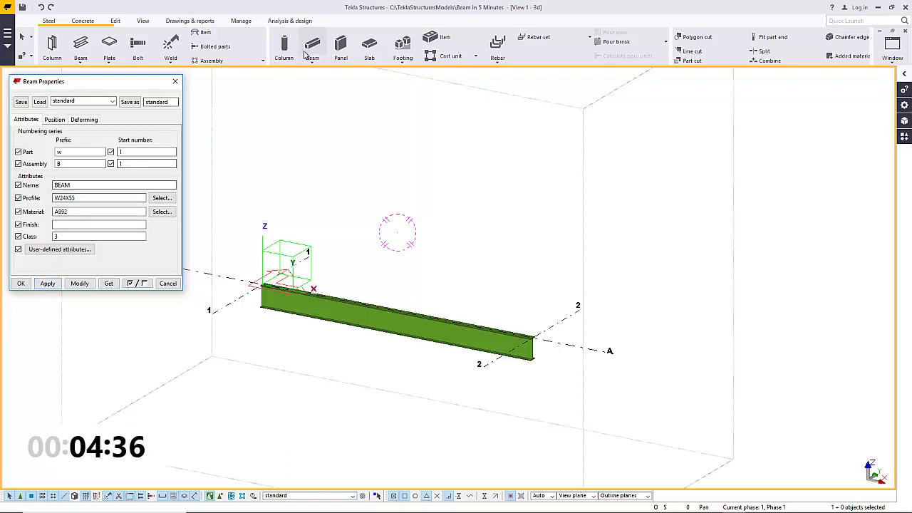
left_click(80, 44)
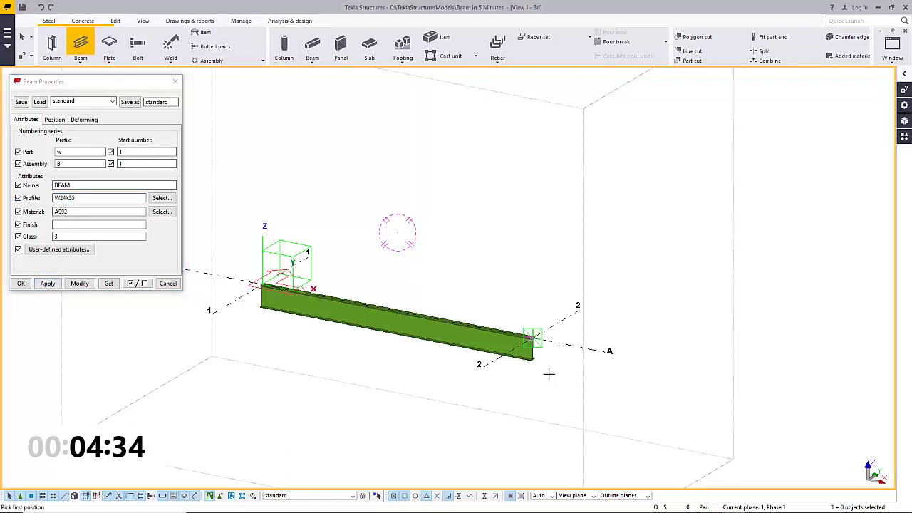
left_click(483, 367)
left_click(578, 307)
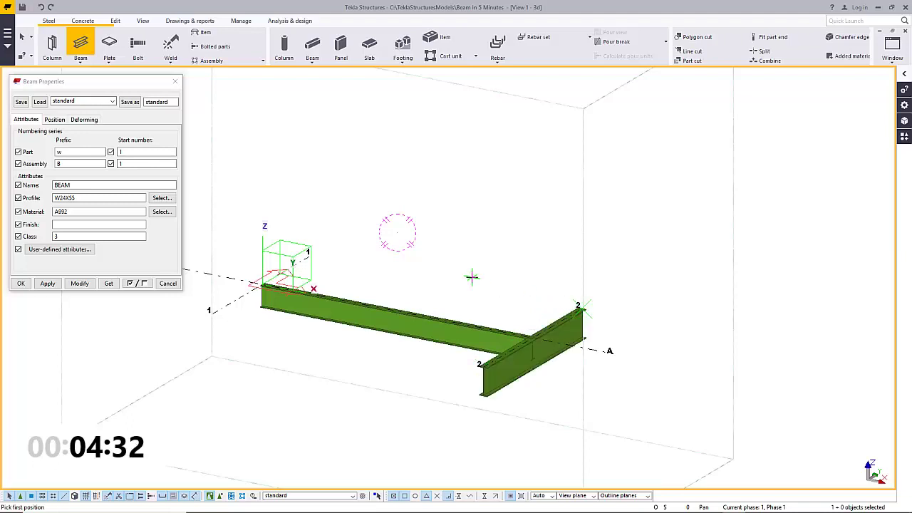
right_click(472, 277)
left_click(486, 281)
left_click(21, 284)
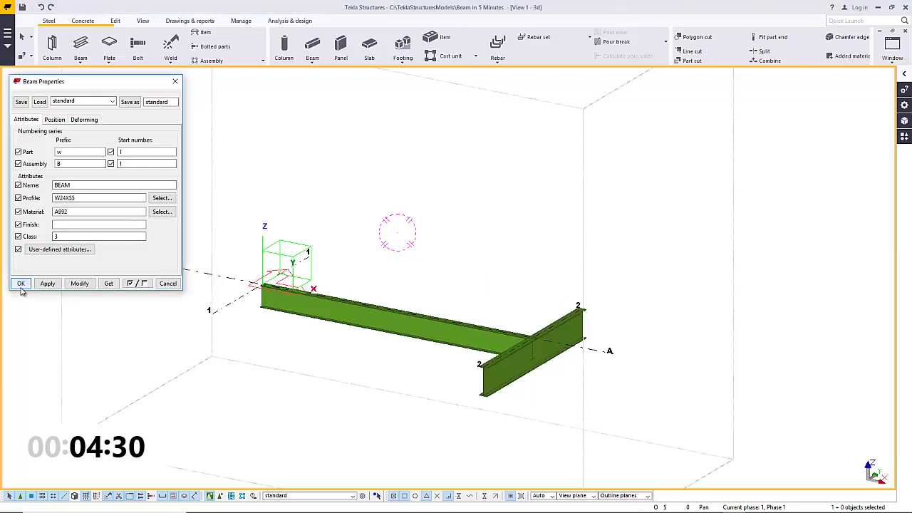
left_click(22, 284)
Place a W12X53 steel column at the intersection of grid lines A and 1.
double_click(52, 46)
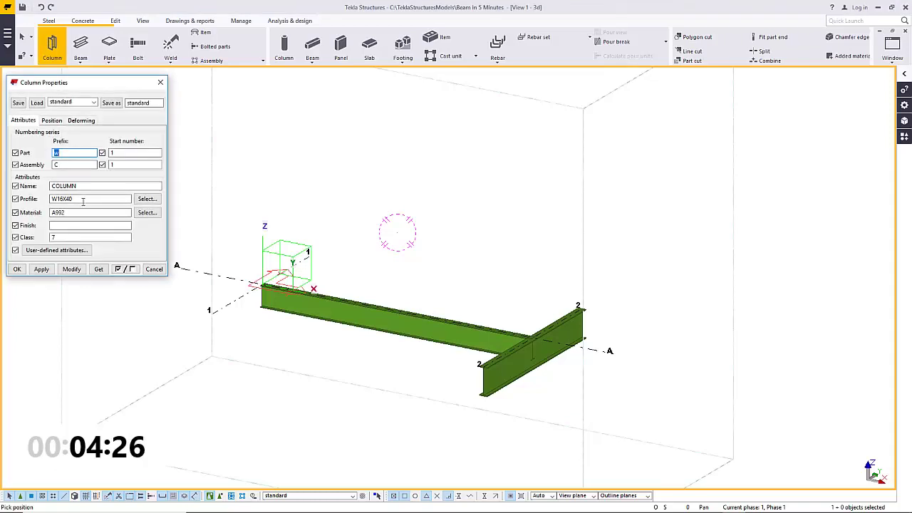
left_click_drag(83, 200, 51, 200)
type("w12x")
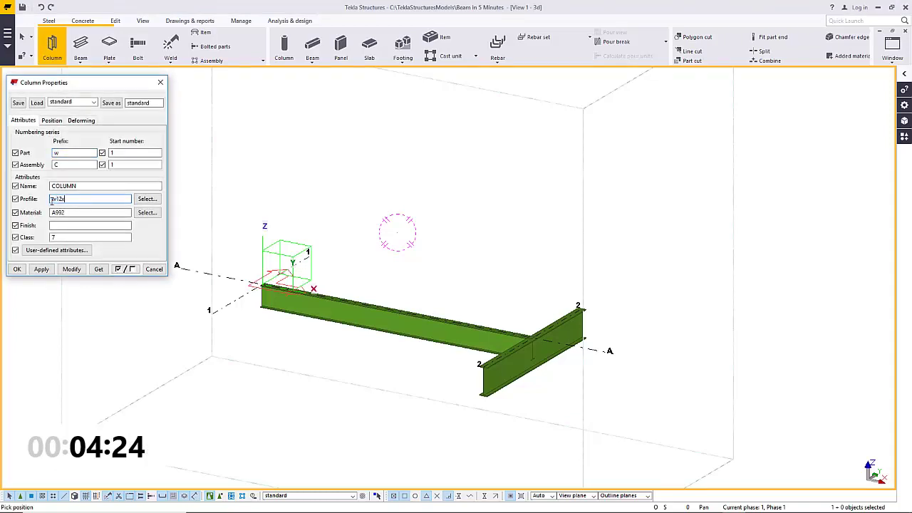
type("53")
left_click(41, 269)
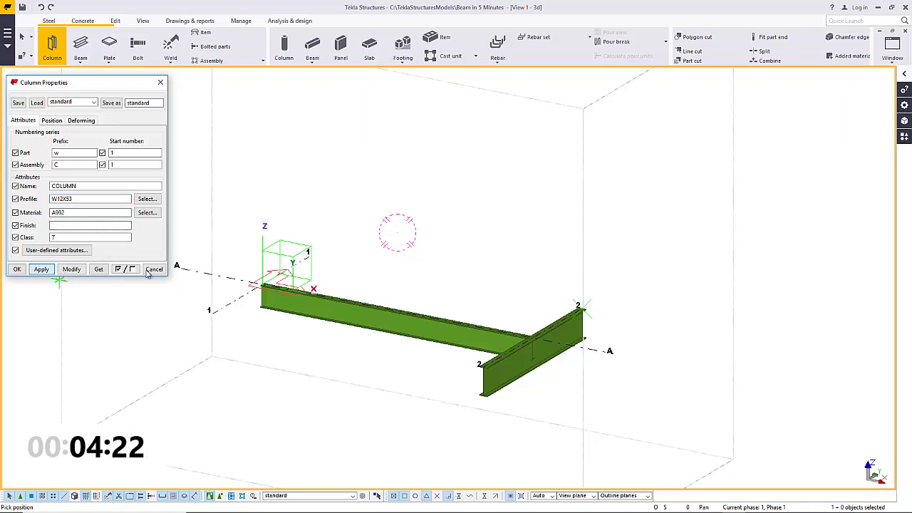
left_click(248, 283)
right_click(230, 204)
left_click(242, 211)
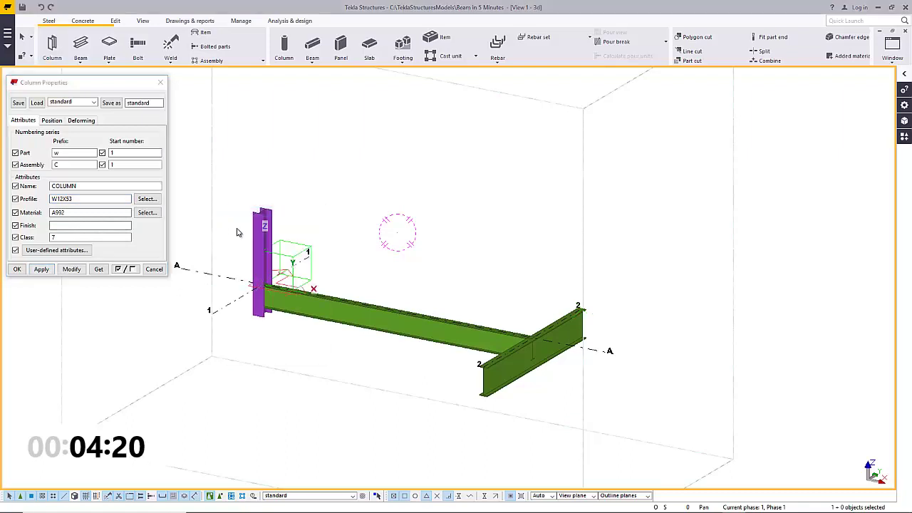
Change the rotation of the column at grid A-1 to Below.
left_click(260, 243)
left_click(51, 121)
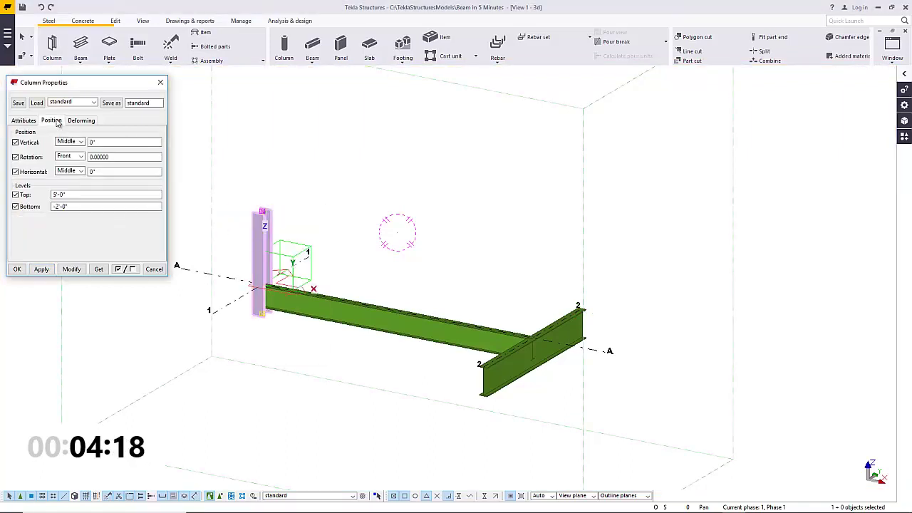
left_click(77, 156)
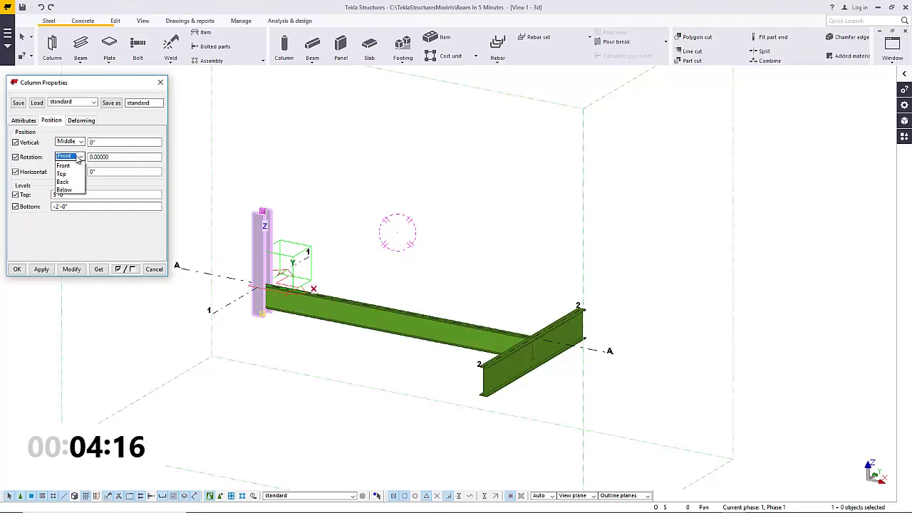
left_click(64, 191)
left_click(71, 269)
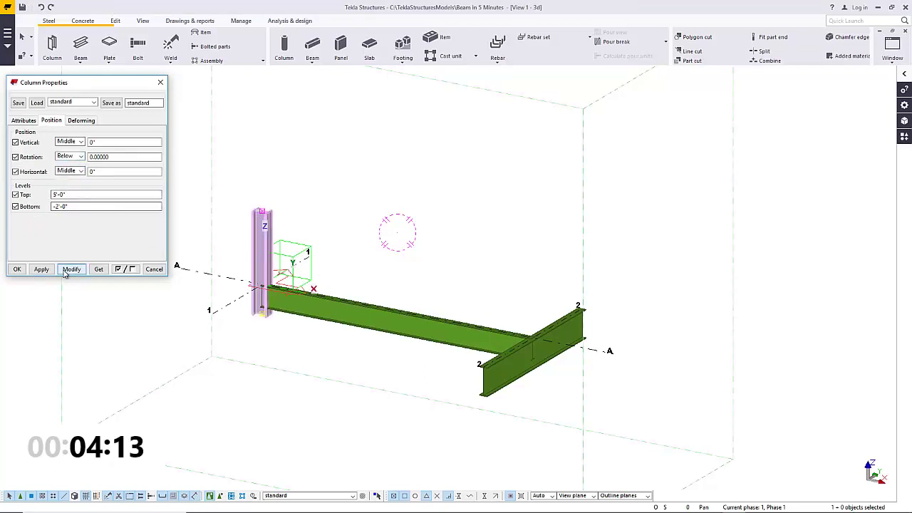
left_click(17, 269)
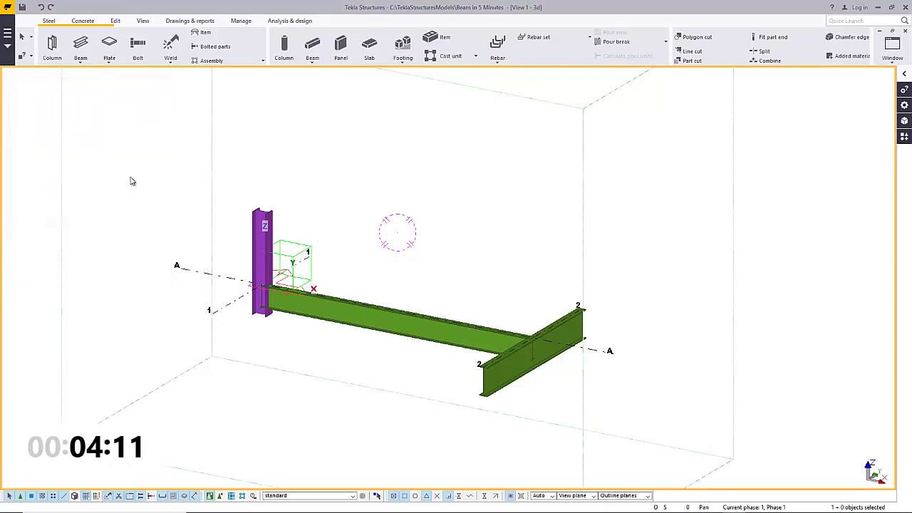
Set the steel beam properties to profile W12X14 without placing a beam.
double_click(80, 48)
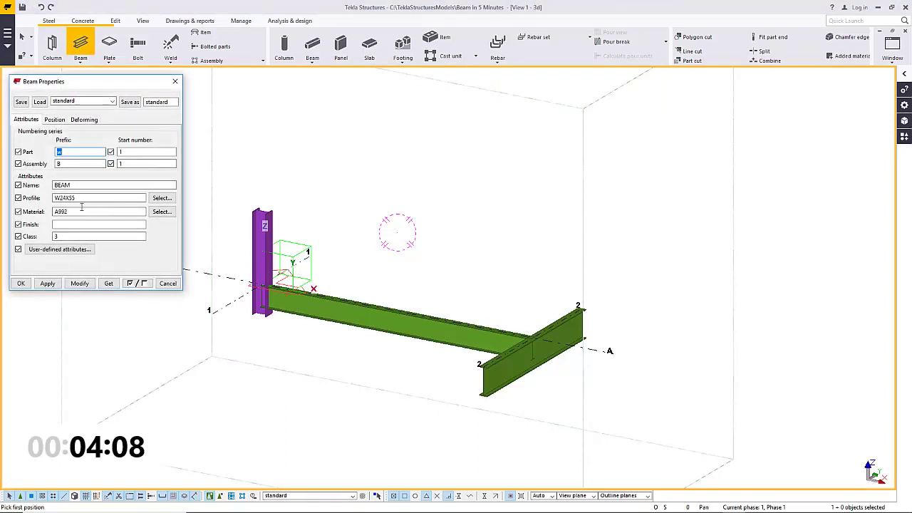
left_click_drag(85, 199, 53, 202)
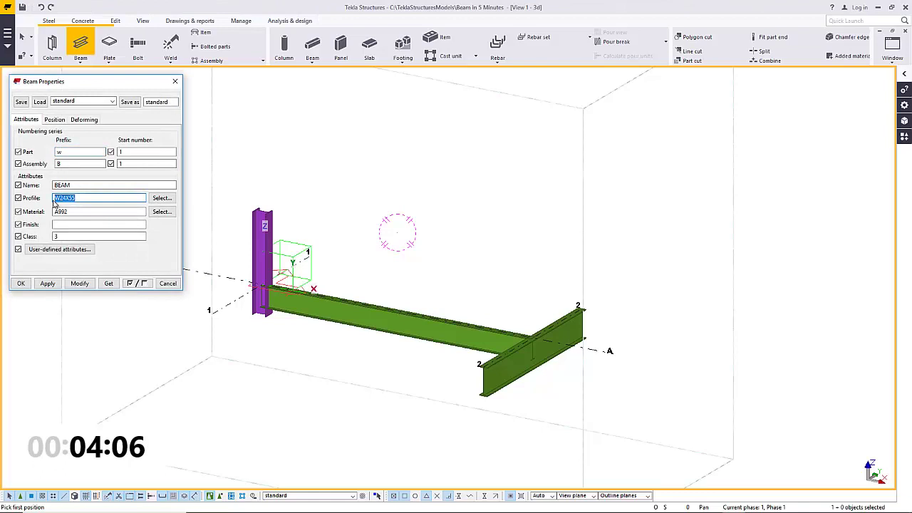
type("w12x14")
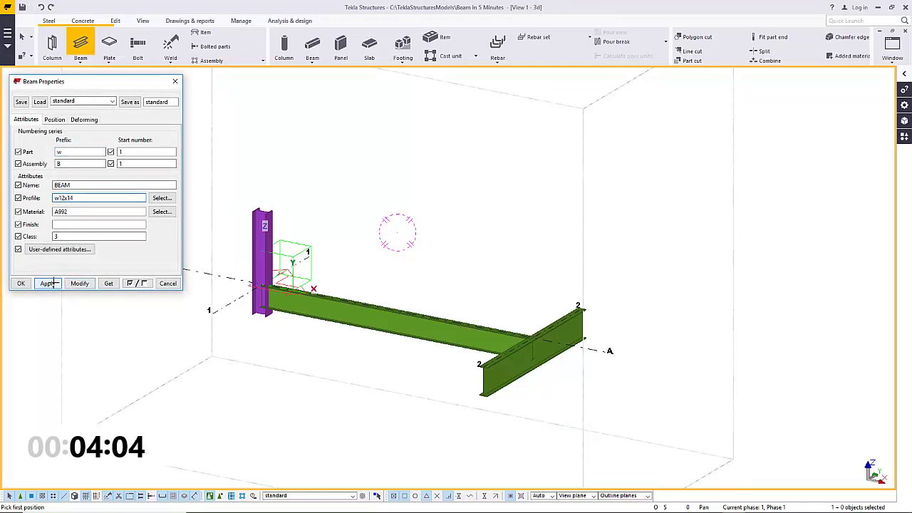
left_click(48, 283)
right_click(246, 158)
left_click(264, 167)
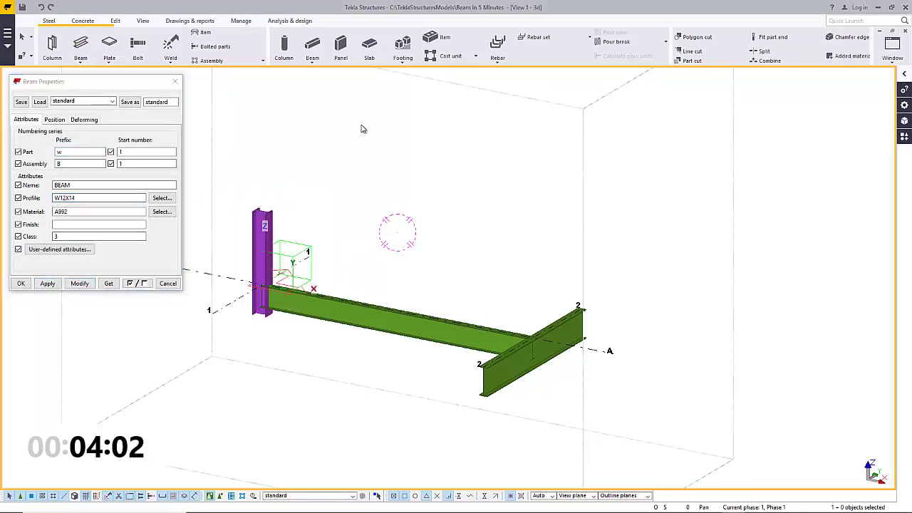
left_click(475, 328)
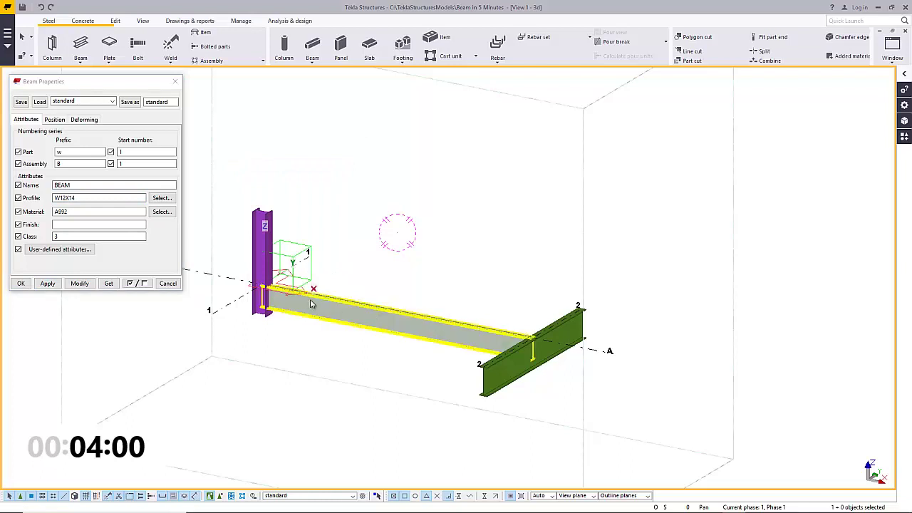
key("Escape")
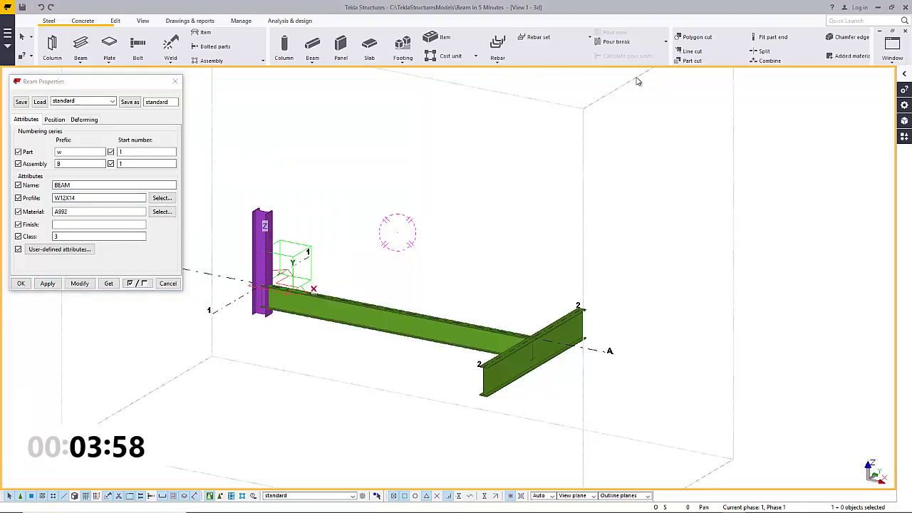
Create two evenly spaced points on the line of the W18X35 beam between grids 1 and 2.
left_click(114, 21)
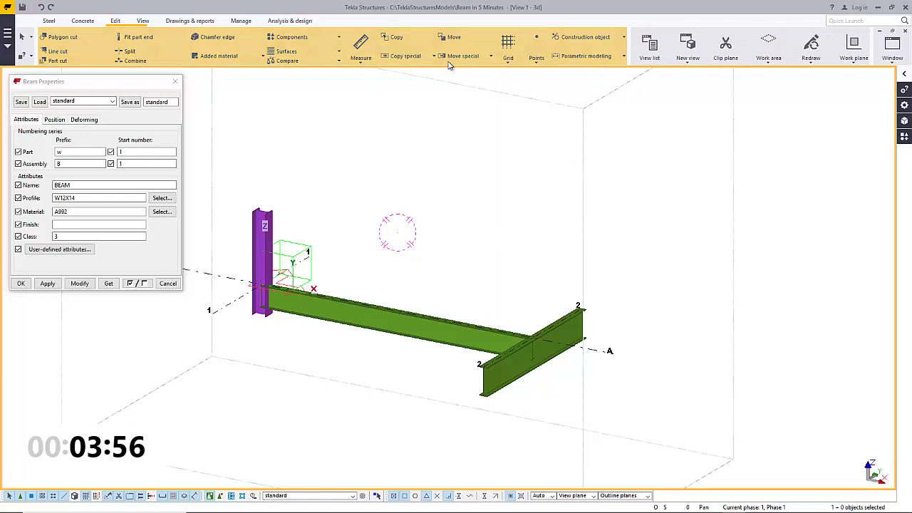
left_click(535, 55)
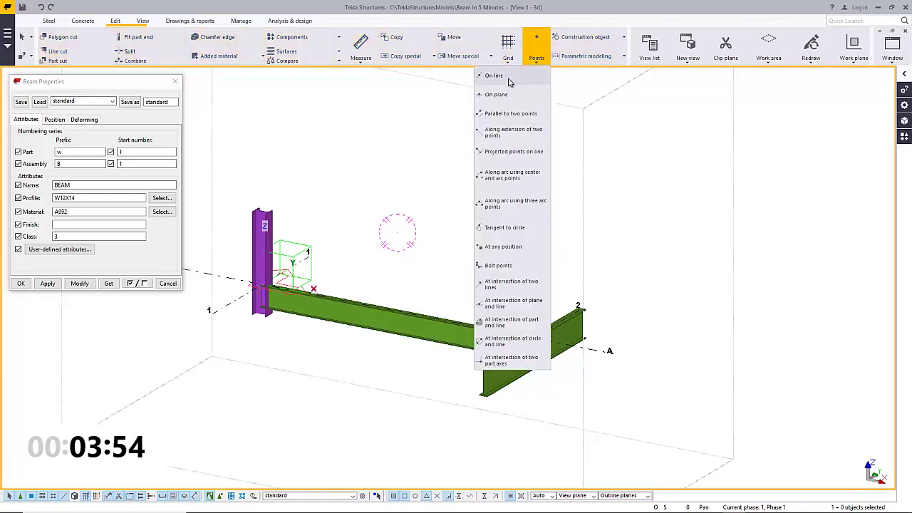
left_click(507, 91)
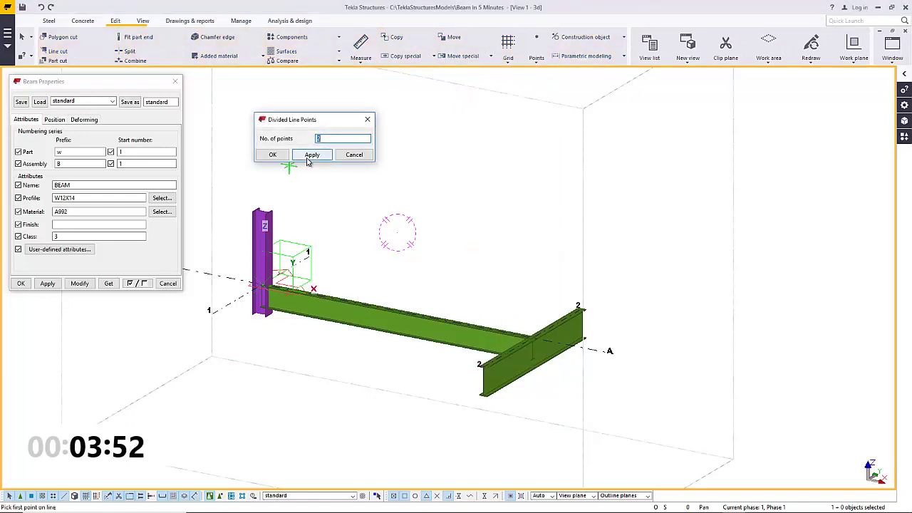
left_click(308, 161)
left_click(271, 154)
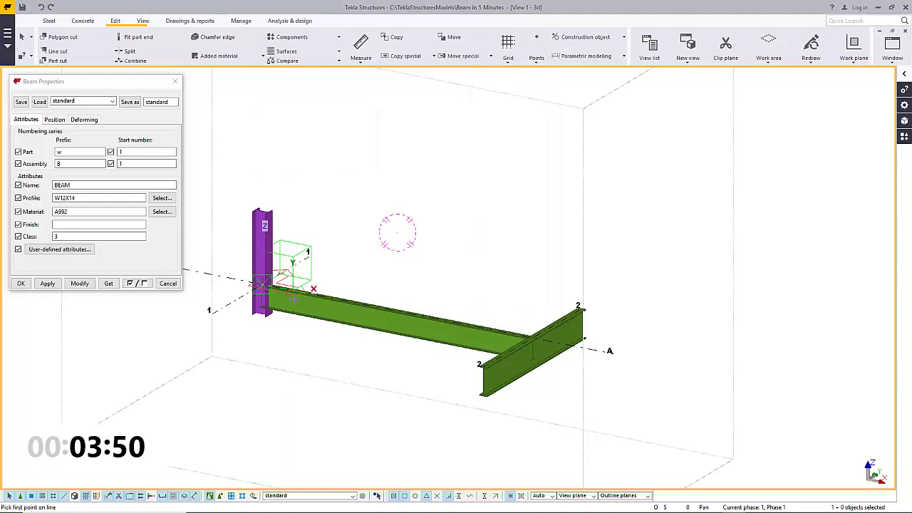
left_click(265, 286)
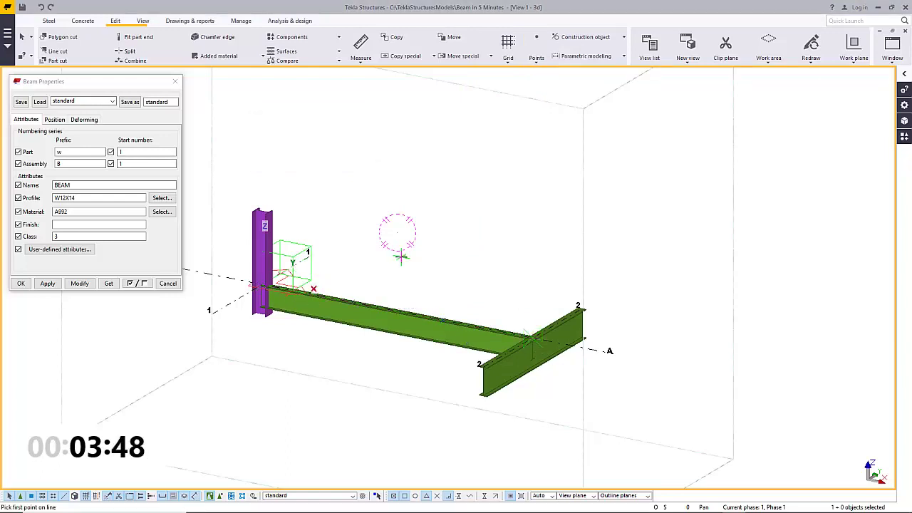
right_click(401, 258)
left_click(417, 261)
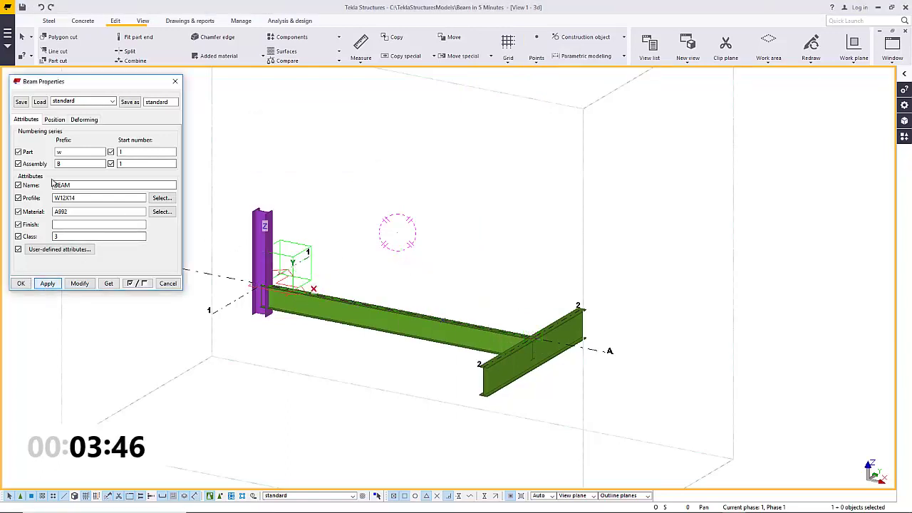
Place a W12X14 steel beam about 5'-0" long, perpendicular to the W18X35 beam, starting at the division point nearest grid 1.
left_click(49, 22)
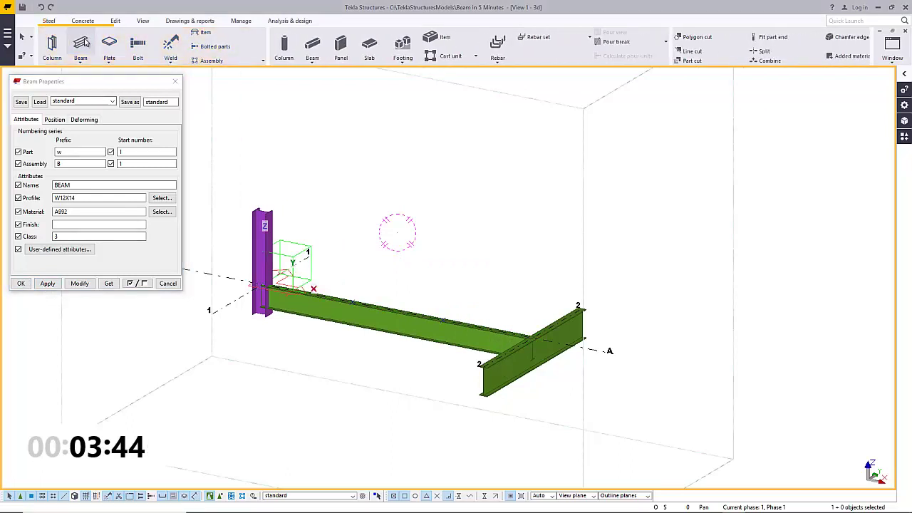
left_click(81, 46)
left_click(351, 304)
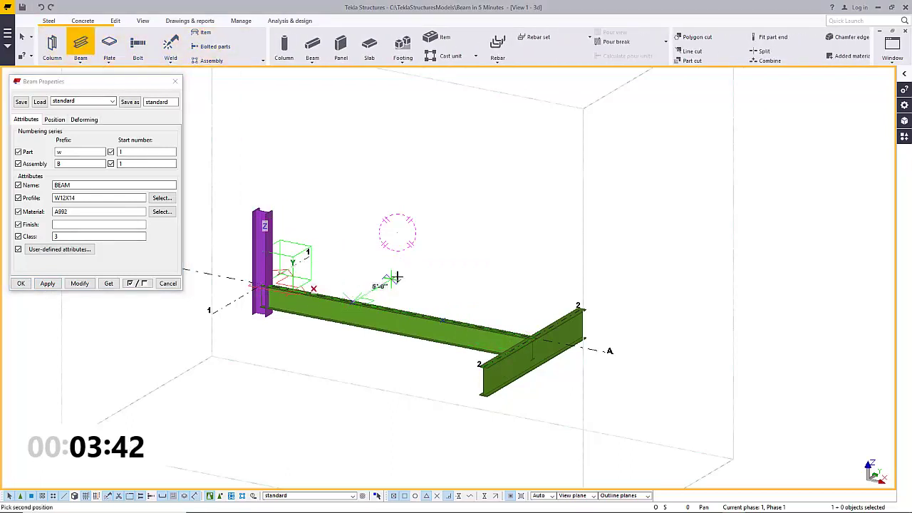
left_click(399, 274)
right_click(351, 264)
left_click(367, 267)
Copy the W12X14 beam from the division point nearest grid 1 to the second division point on the W18X35 beam.
left_click(380, 283)
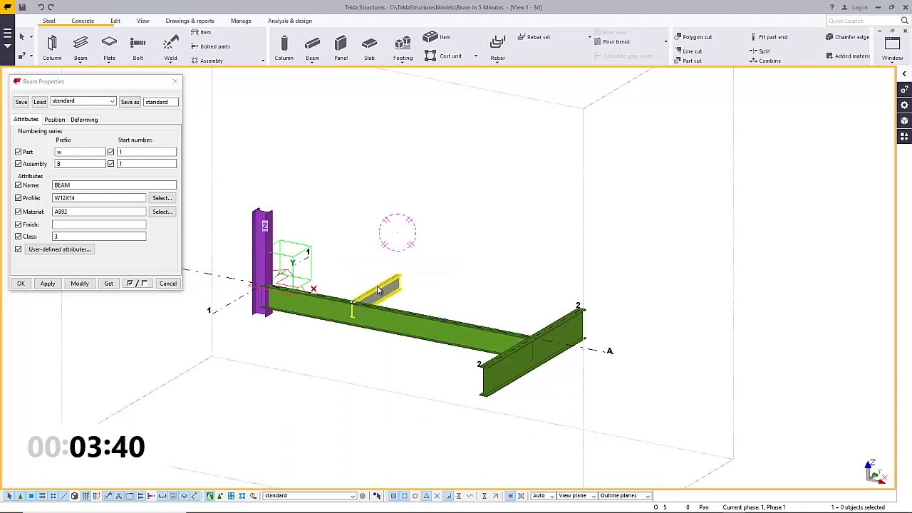
key("ctrl+c")
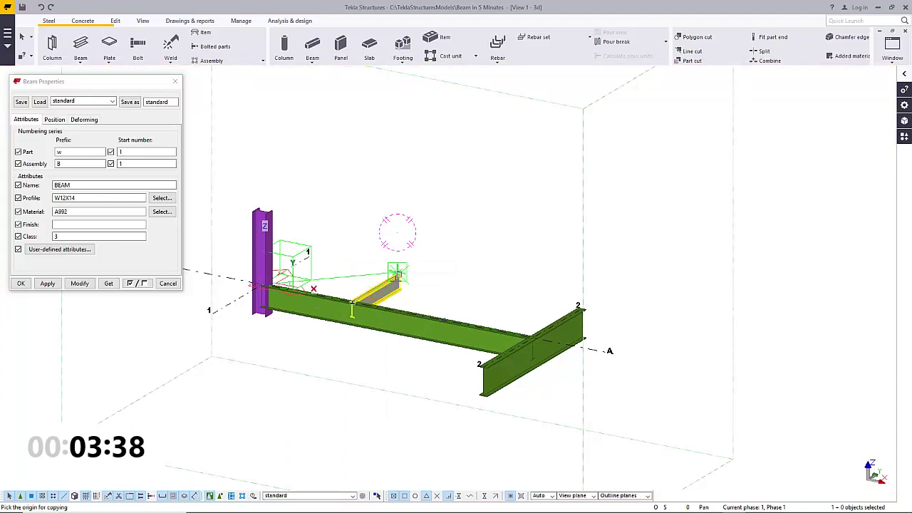
scroll(397, 271, "up", 2)
left_click(337, 308)
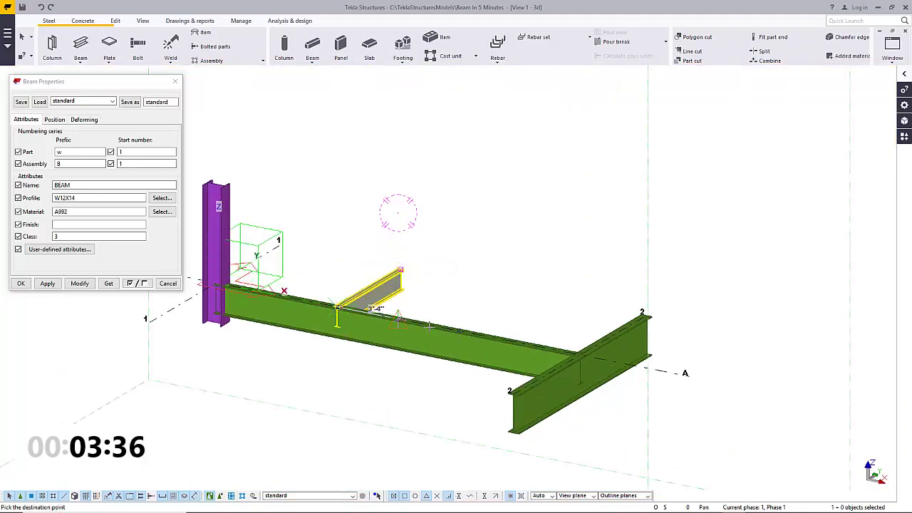
left_click(458, 329)
right_click(450, 269)
left_click(463, 275)
Copy both W12X14 beams to the opposite side of the W18X35 beam, using a free beam end as origin and its division point as destination.
left_click(495, 319)
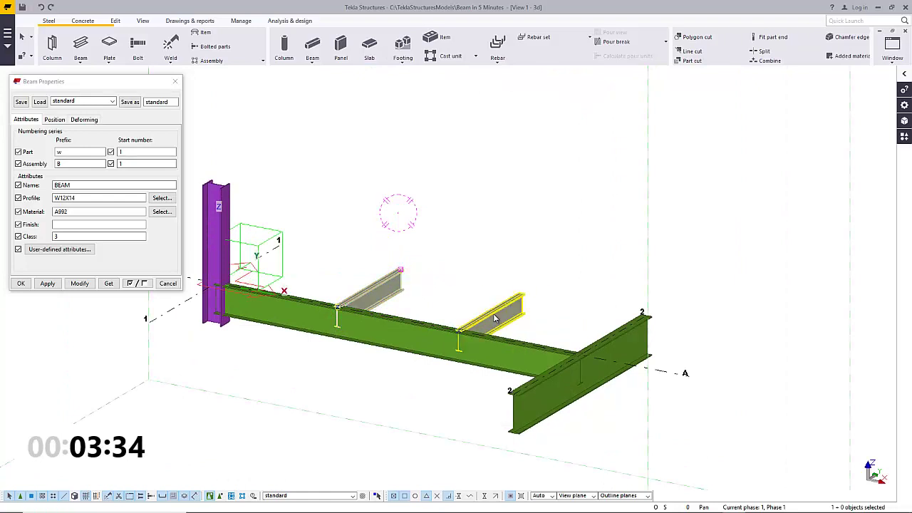
left_click(374, 292, "ctrl")
right_click(456, 253)
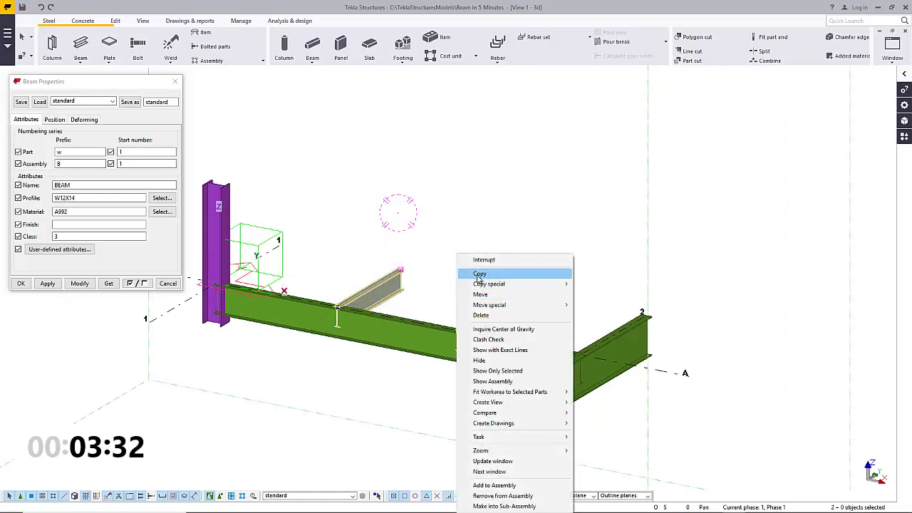
left_click(478, 277)
left_click(520, 292)
left_click(458, 329)
scroll(443, 338, "down", 1)
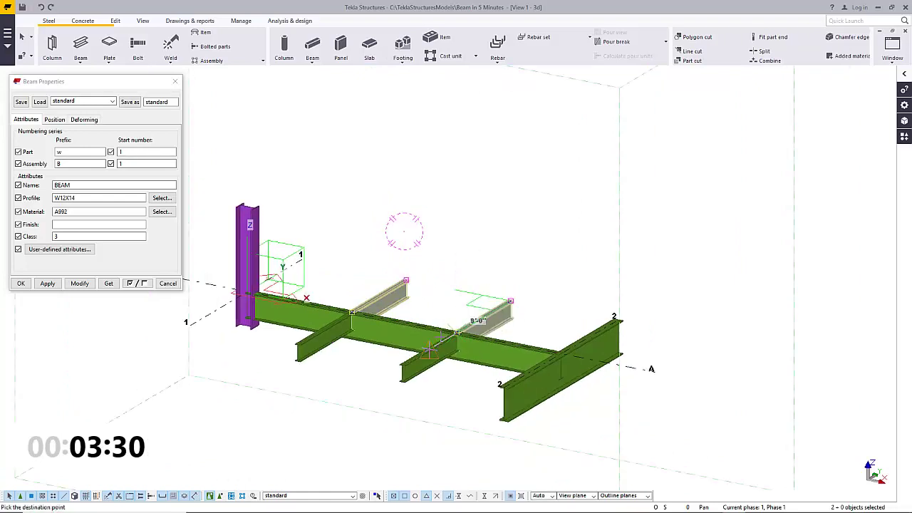
scroll(441, 337, "down", 1)
right_click(466, 281)
left_click(487, 288)
Change the profile of the copied near-side beam at the second division point to W16X26.
left_click(431, 361)
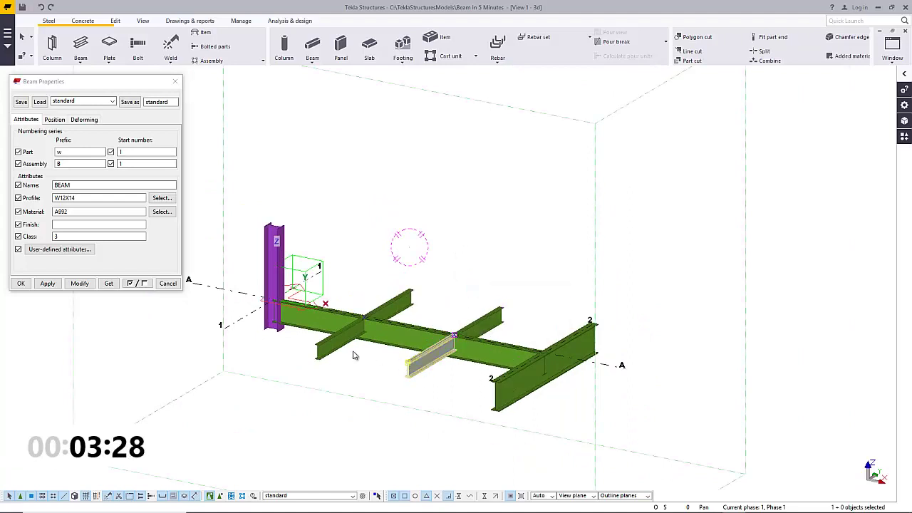
double_click(88, 197)
type("w16")
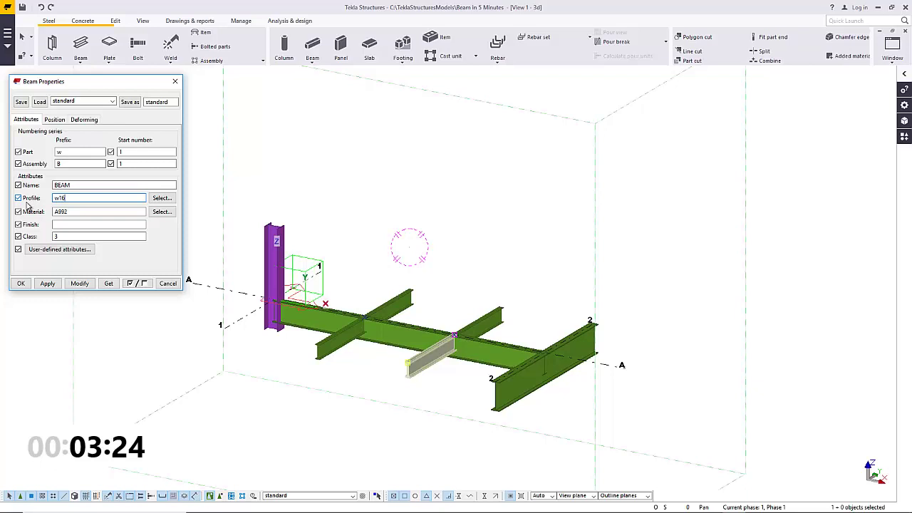
type("x26")
left_click(79, 282)
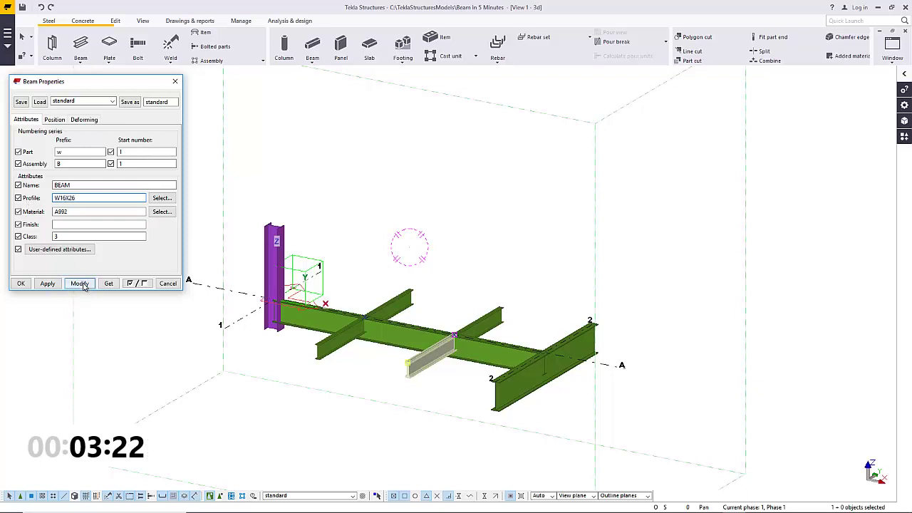
left_click(225, 215)
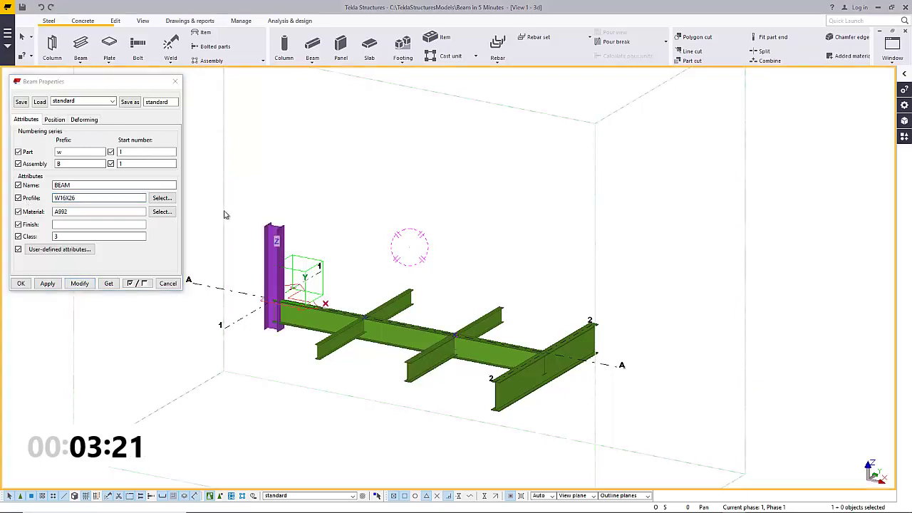
left_click(168, 283)
Add a Clip angle (141) connection with the column as main part and the W18X35 beam as secondary part.
scroll(216, 336, "up", 2)
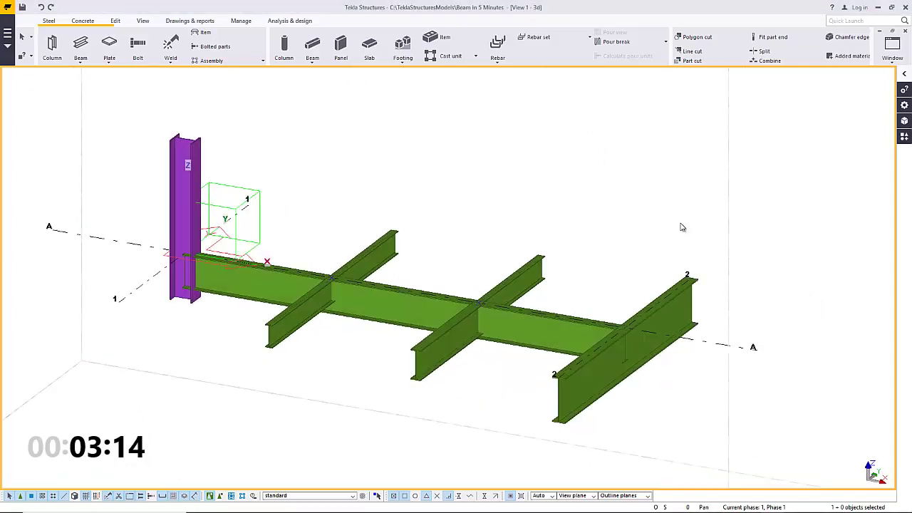
left_click(902, 74)
left_click(764, 191)
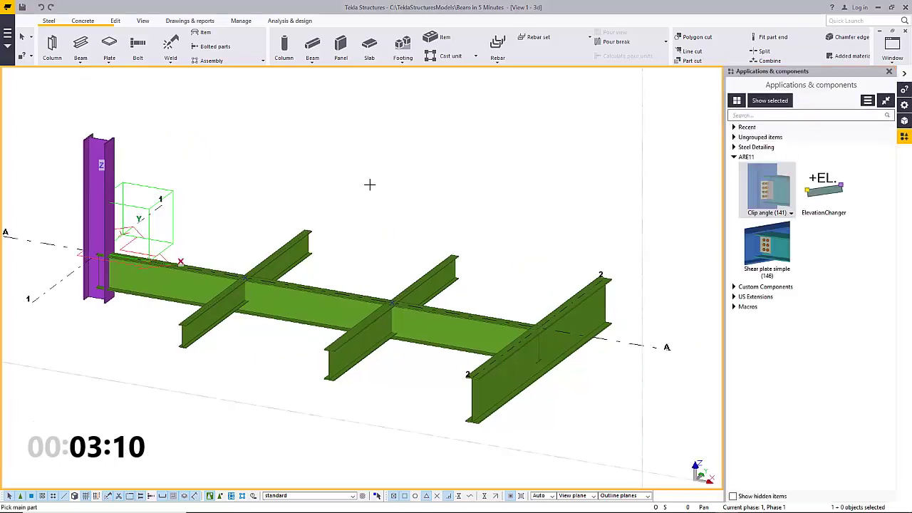
left_click(110, 207)
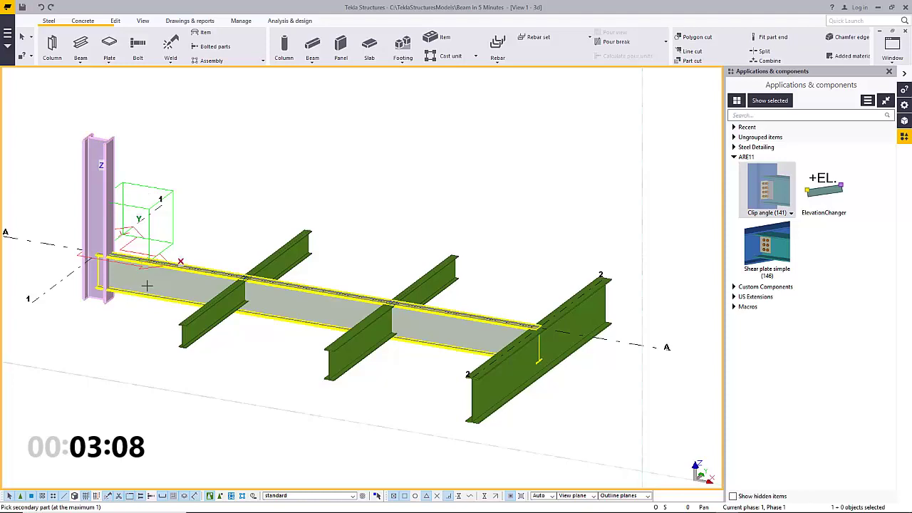
left_click(147, 284)
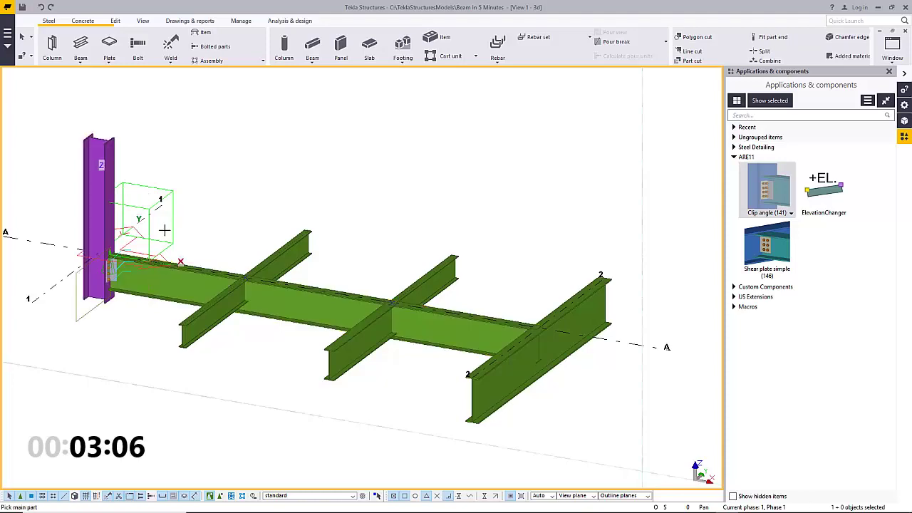
scroll(66, 270, "up", 6)
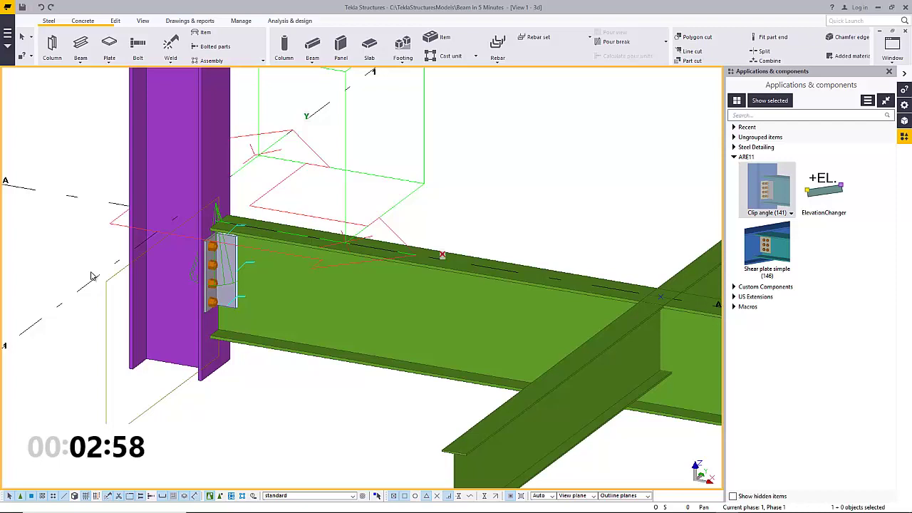
Add Shear plate simple (146) connections joining the two near-side cross beams to the W18X35 beam.
scroll(91, 276, "down", 10)
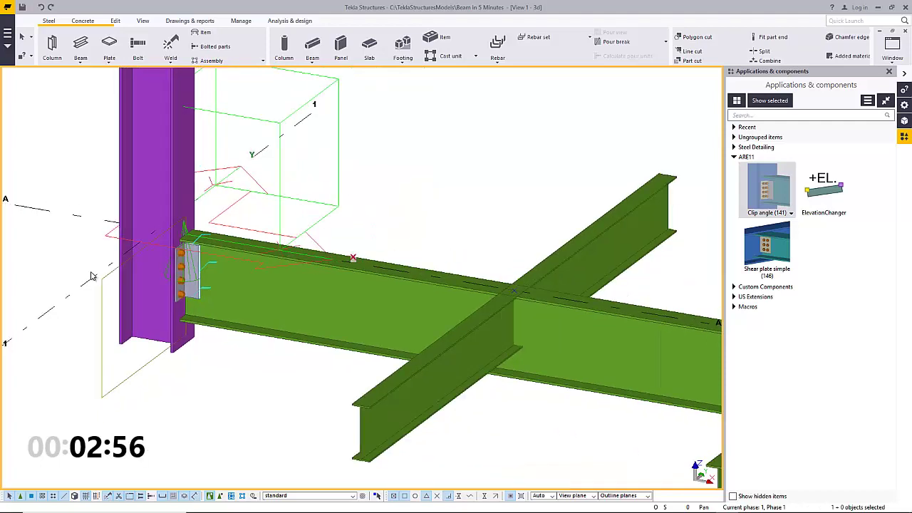
scroll(231, 217, "up", 1)
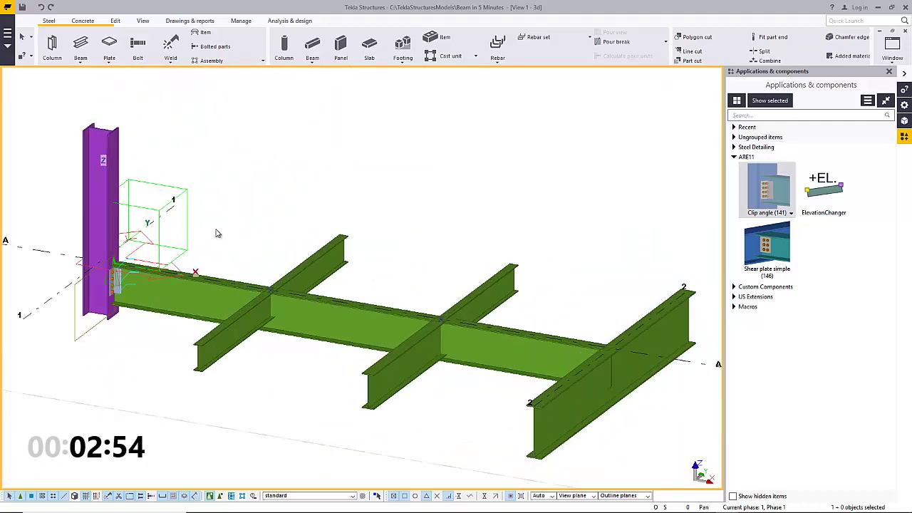
middle_click_drag(209, 233, 203, 230)
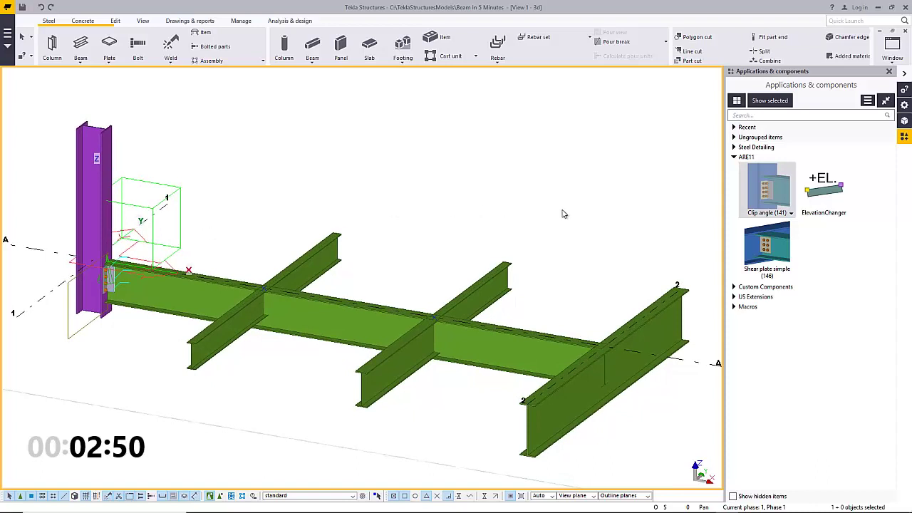
left_click(767, 246)
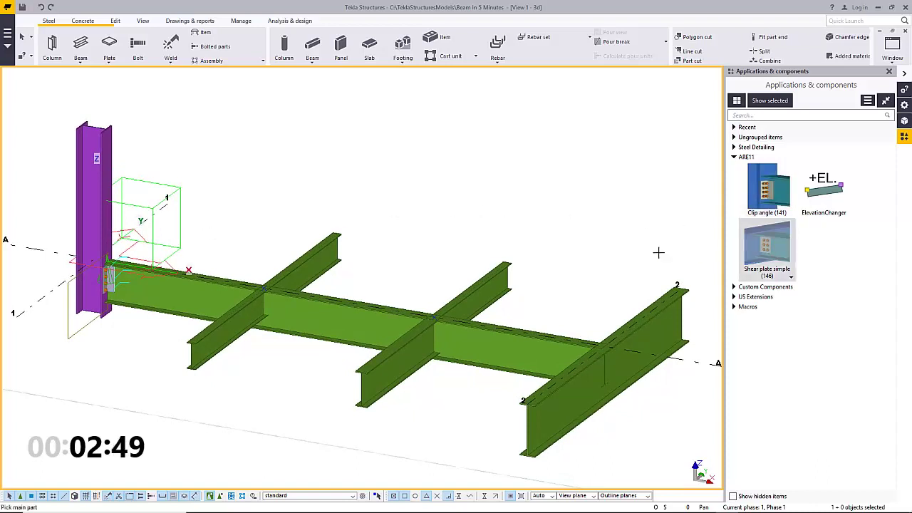
left_click(351, 311)
left_click(241, 322)
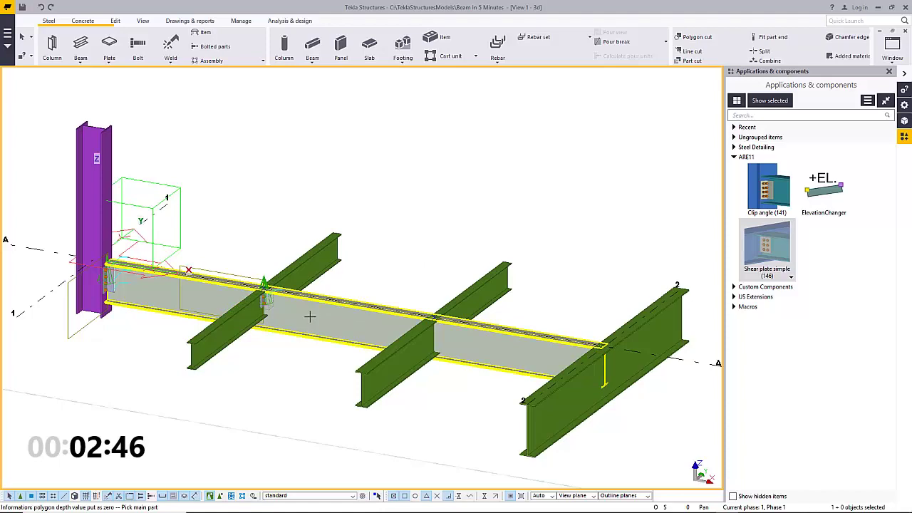
left_click(310, 317)
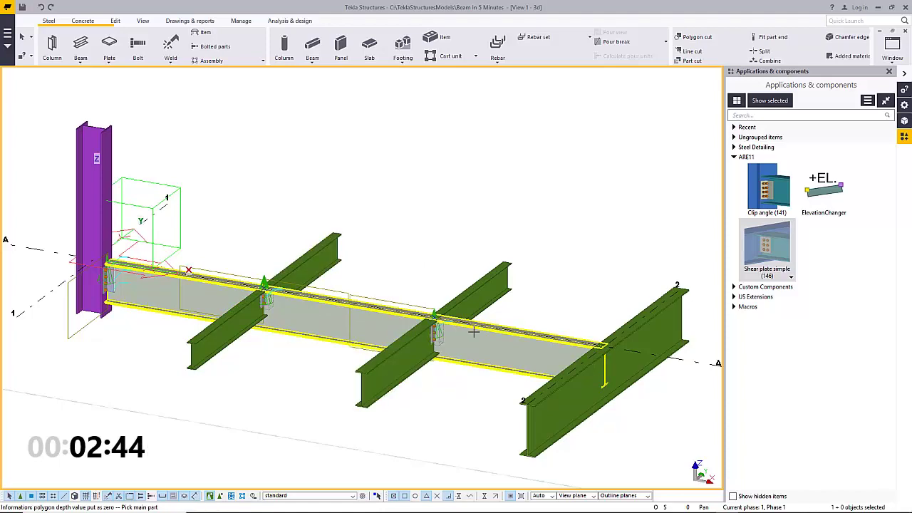
right_click(433, 261)
left_click(462, 271)
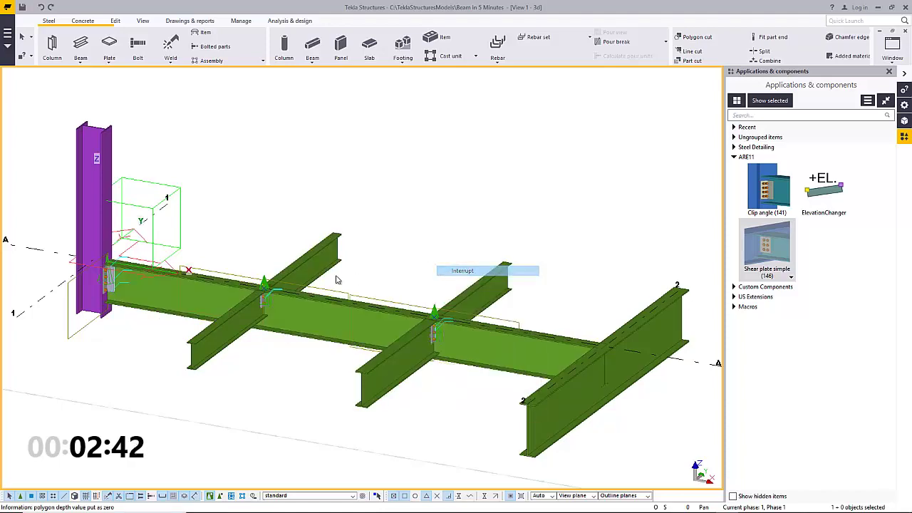
Examine the shear plate and bolts of the connection at the cross beam nearest the column.
left_click(256, 300)
scroll(256, 299, "up", 6)
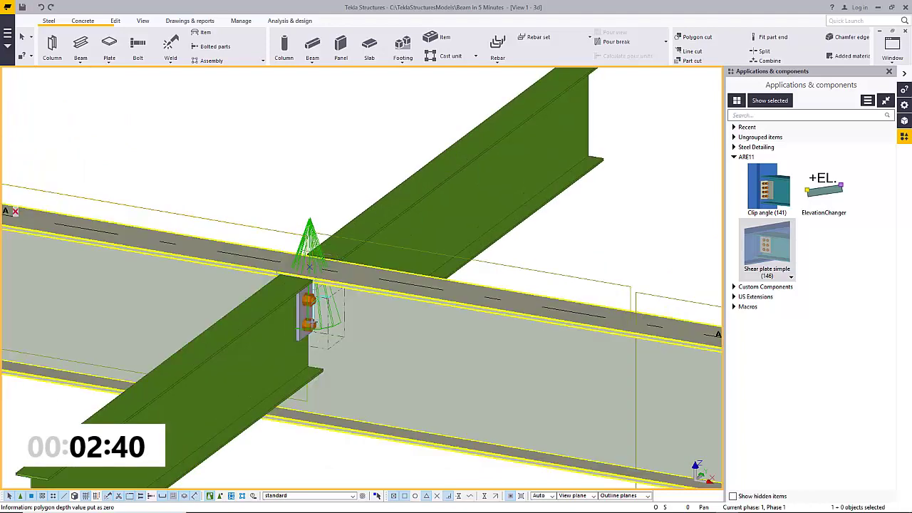
key("v")
left_click(318, 312)
middle_click_drag(368, 357, 357, 337, "ctrl")
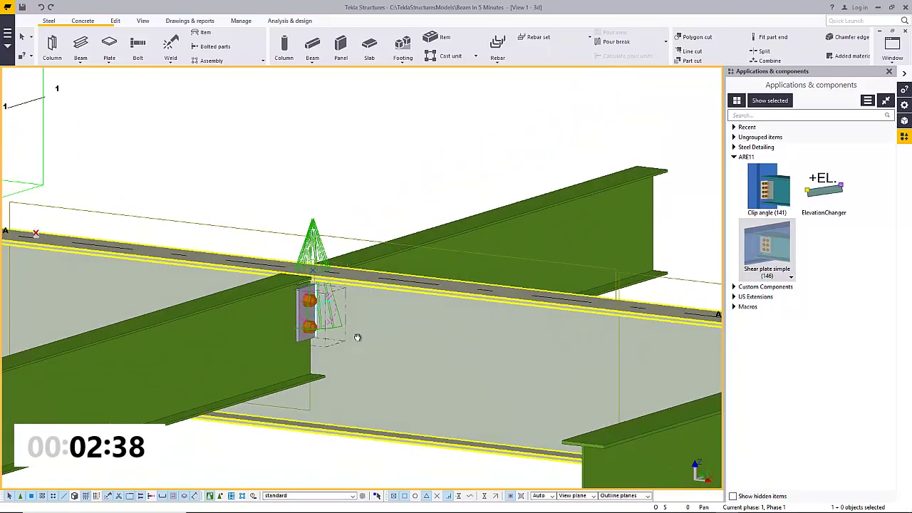
left_click(369, 216)
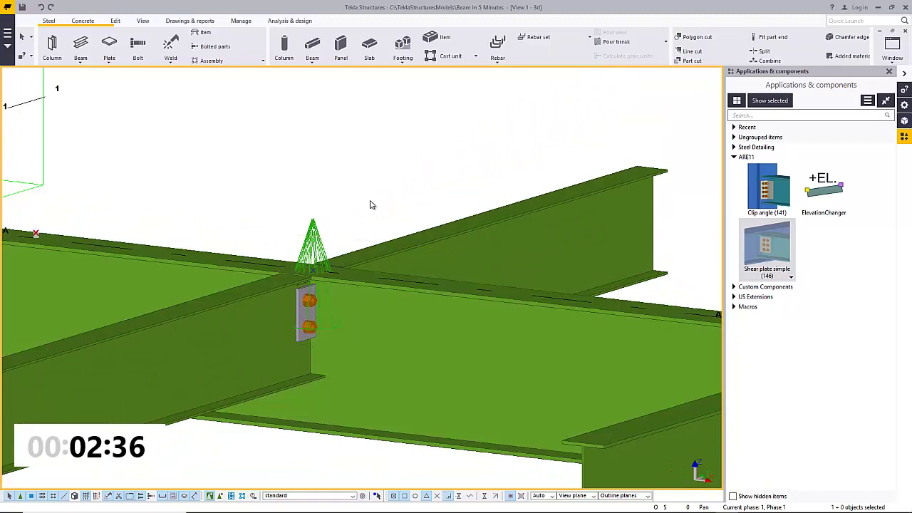
scroll(324, 324, "up", 5)
left_click(324, 324)
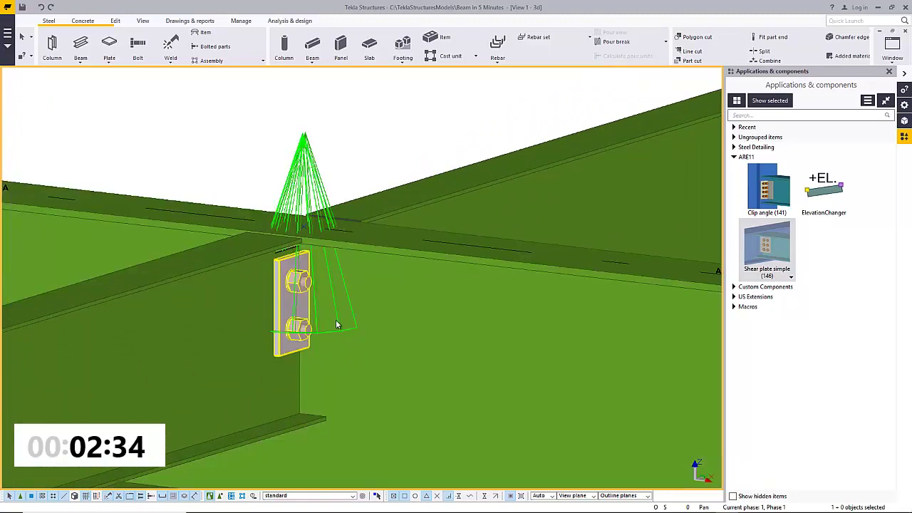
mouse_move(337, 325)
middle_mouse_down("ctrl")
mouse_move(507, 301)
mouse_move(462, 321)
mouse_move(359, 326)
middle_mouse_up("ctrl")
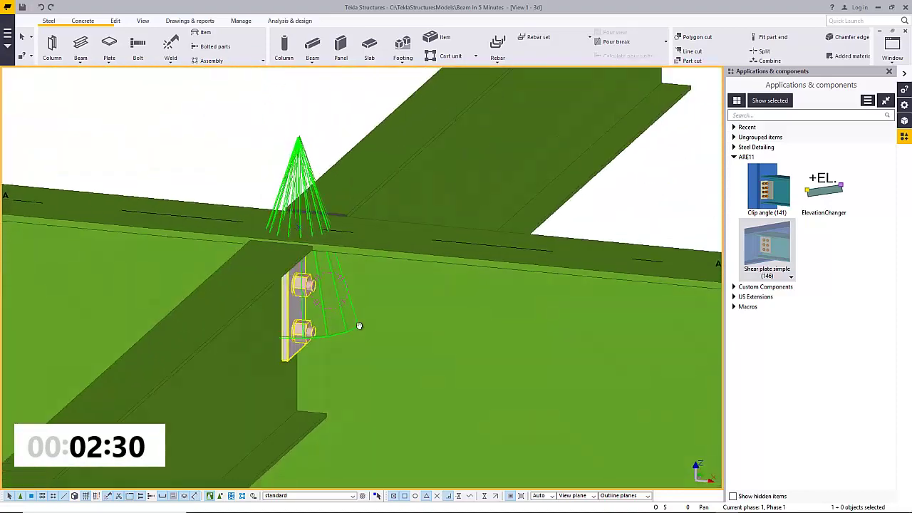
scroll(337, 321, "down", 10)
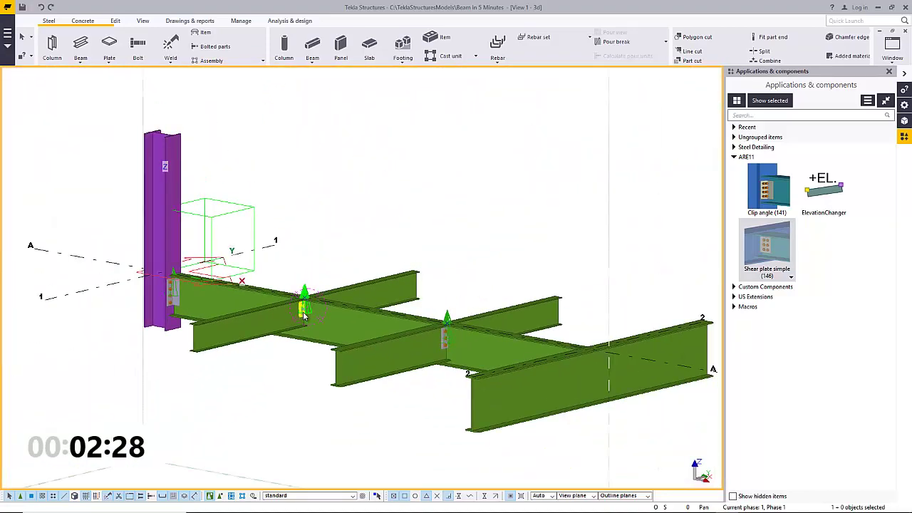
Add a Shear plate simple (146) connection with the beam on grid 2 as main part and the W18X35 beam as secondary part.
middle_click_drag(304, 315, 451, 330, "ctrl")
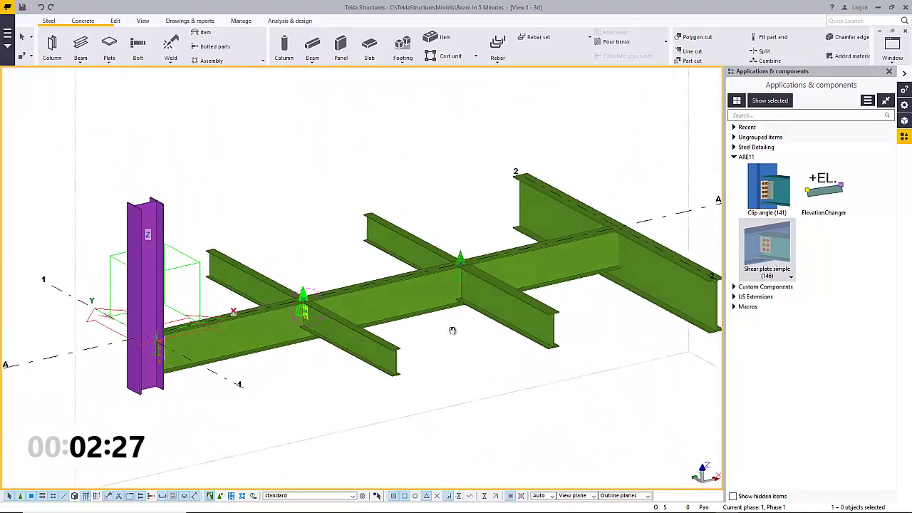
left_click(769, 228)
left_click(655, 254)
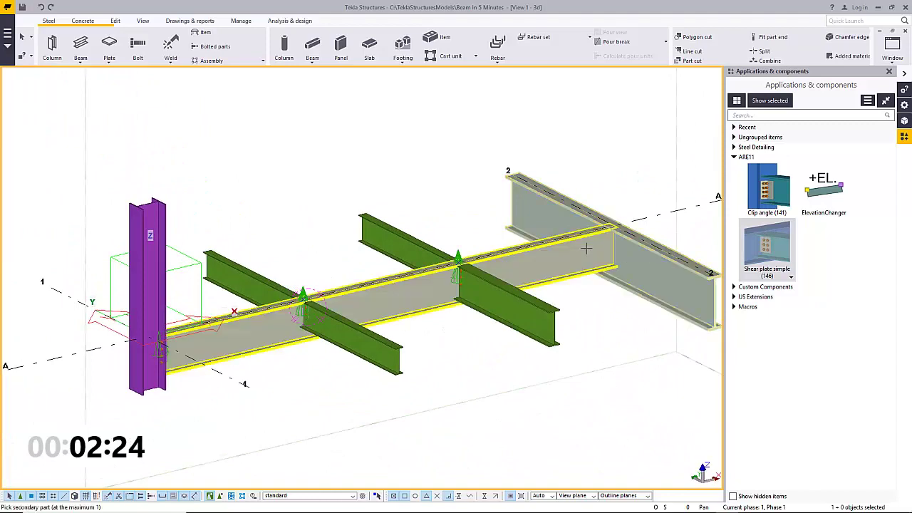
left_click(613, 181)
right_click(612, 171)
left_click(634, 177)
Change the profile of the beam on grid 2 to W18X35.
scroll(611, 235, "up", 5)
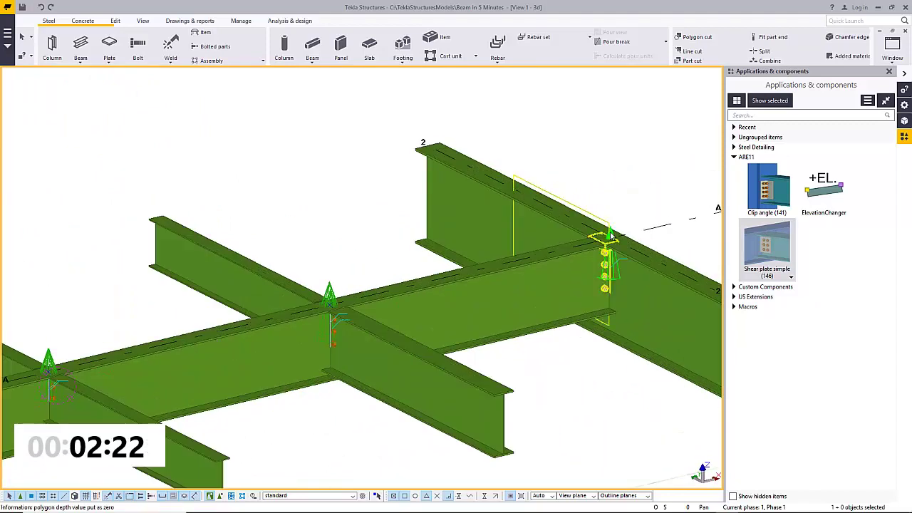
scroll(610, 232, "up", 1)
middle_click_drag(627, 201, 504, 171)
scroll(517, 238, "down", 1)
double_click(528, 277)
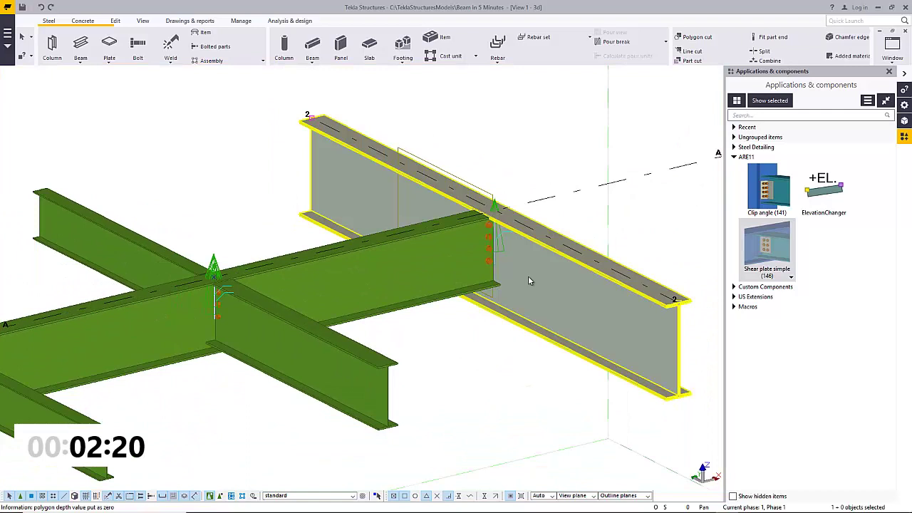
double_click(528, 280)
double_click(51, 198)
type("w1")
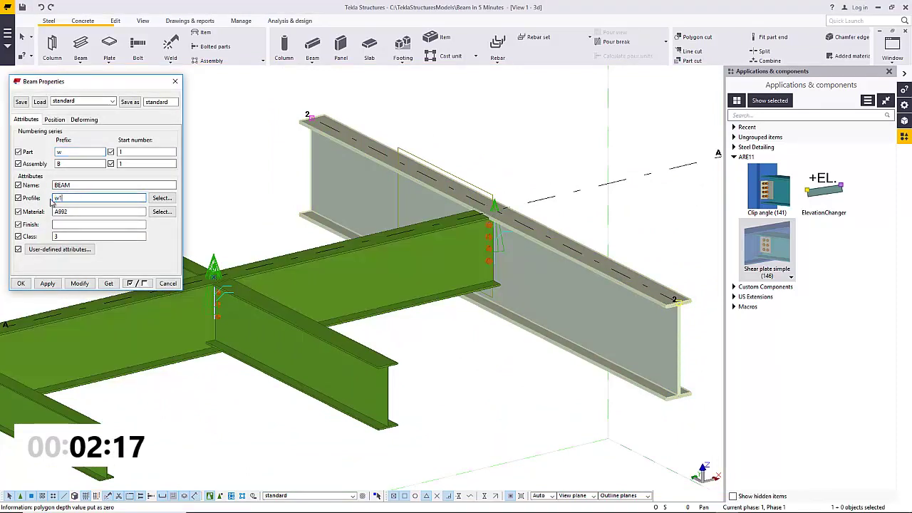
type("8x35")
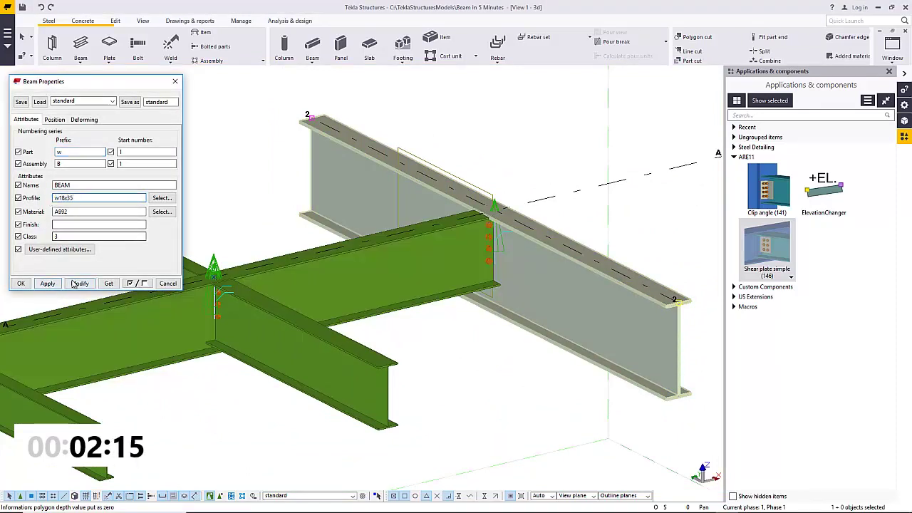
left_click(79, 283)
Examine the shear plate connection at the resized grid 2 beam, view the whole frame from another angle, and close the beam properties.
scroll(518, 134, "up", 3)
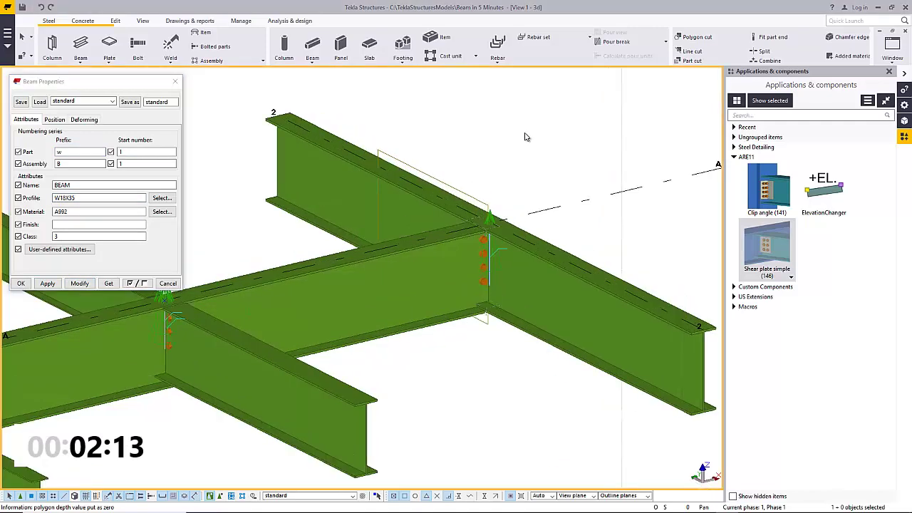
left_click(516, 369)
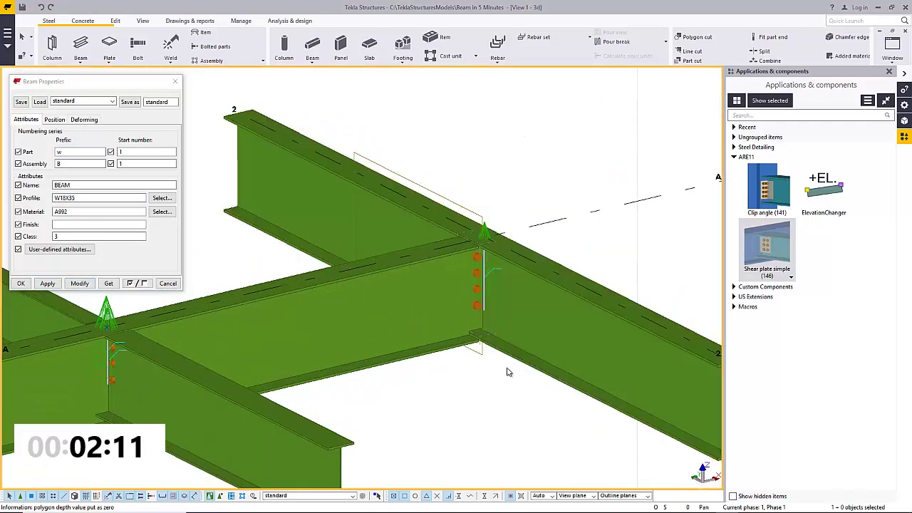
scroll(507, 370, "down", 3)
middle_click_drag(491, 236, 507, 218)
scroll(534, 211, "down", 1)
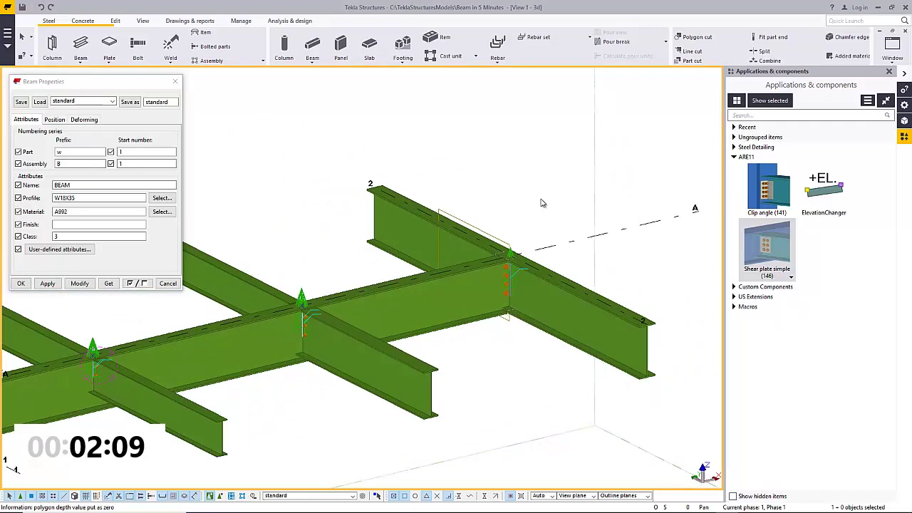
scroll(534, 271, "down", 2)
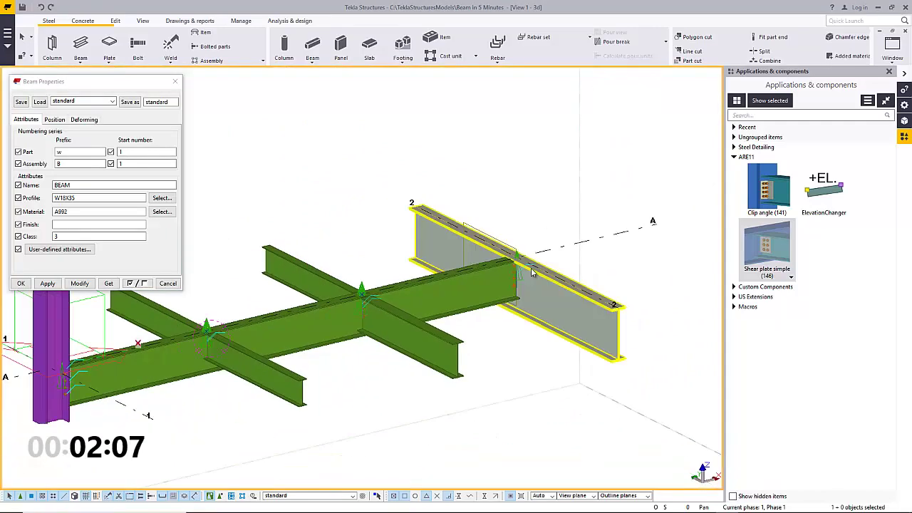
middle_click_drag(533, 273, 345, 270, "ctrl")
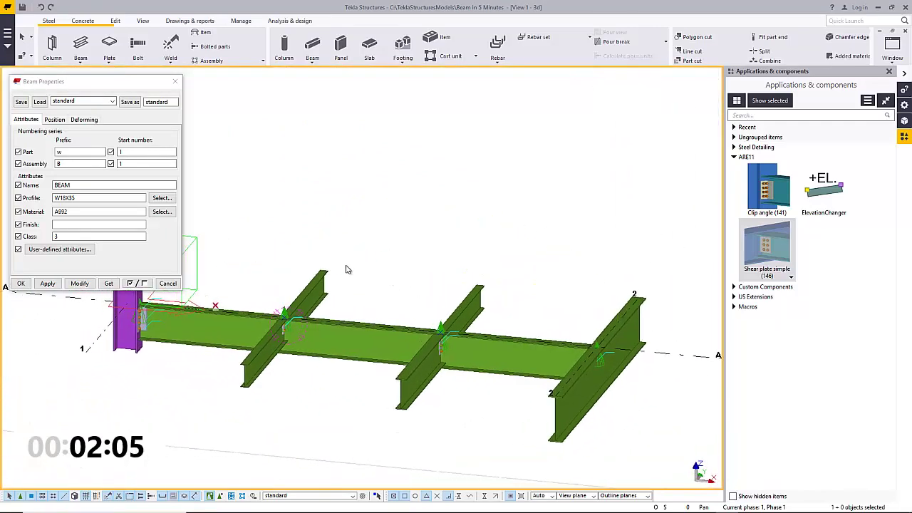
left_click(170, 284)
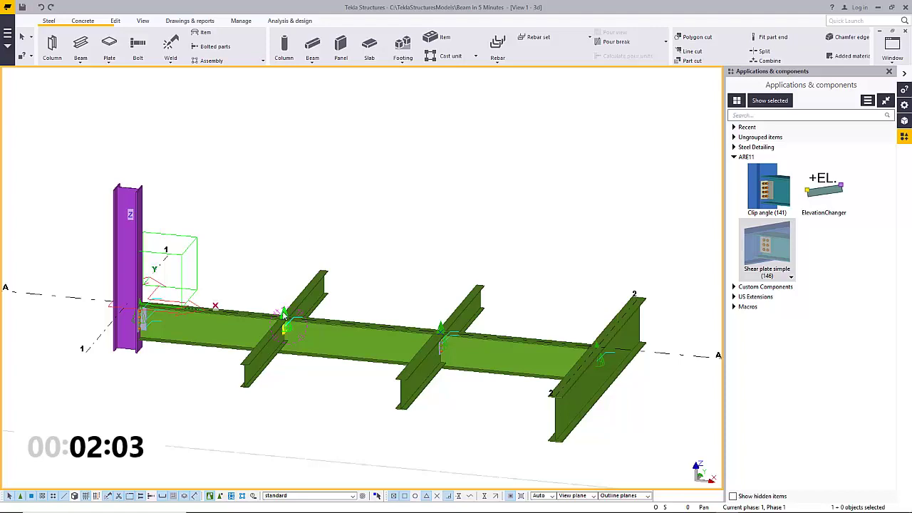
Review the bolt settings of the Shear plate simple (146) connection at the cross beam nearest the column.
double_click(283, 313)
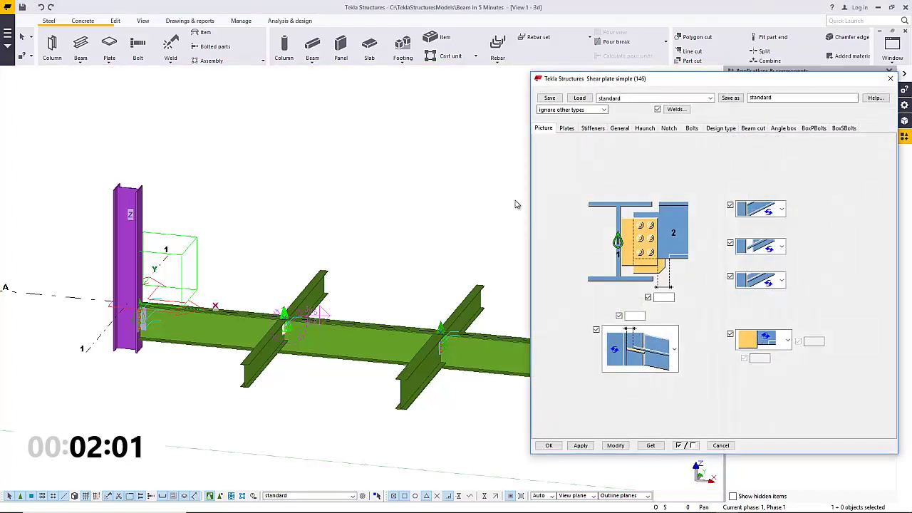
left_click(692, 129)
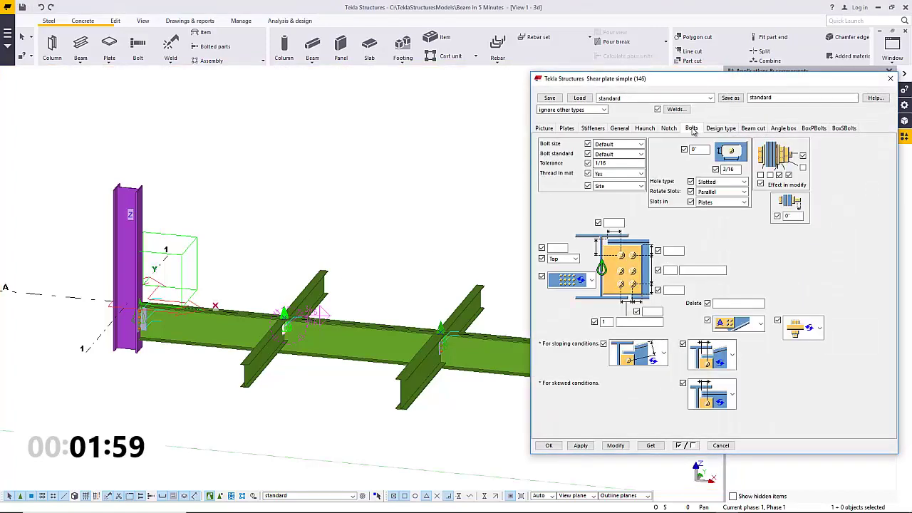
left_click(673, 249)
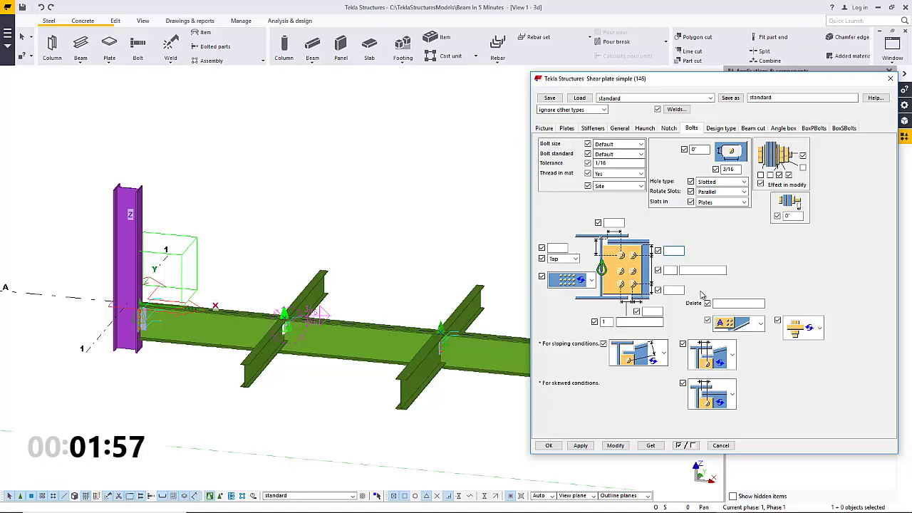
Try setting both sizes of weld 5 to 1/4 in the shear plate connection, discarding the changes.
left_click(671, 112)
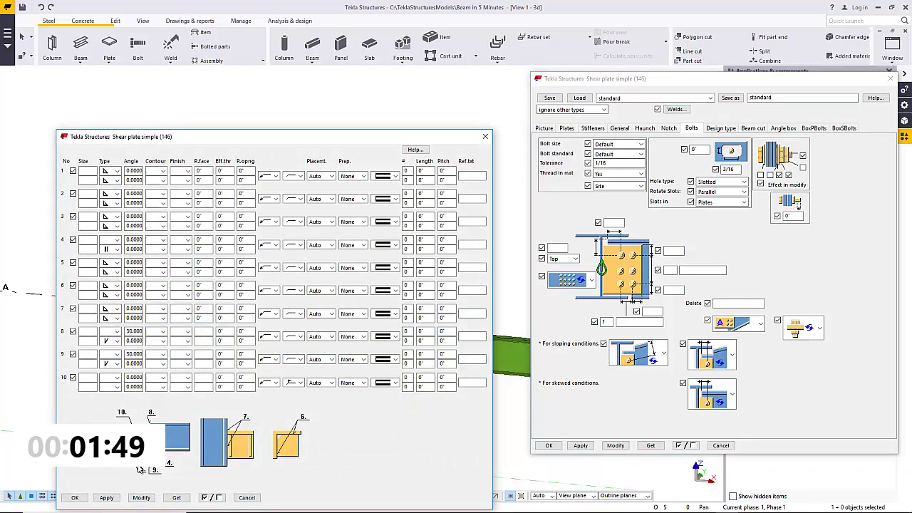
left_click(90, 262)
left_click(90, 272)
type("1/4")
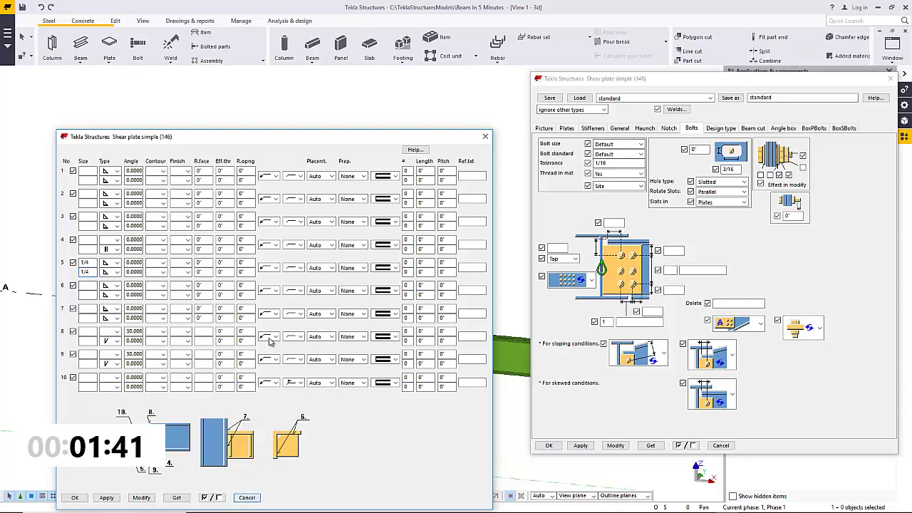
key("Escape")
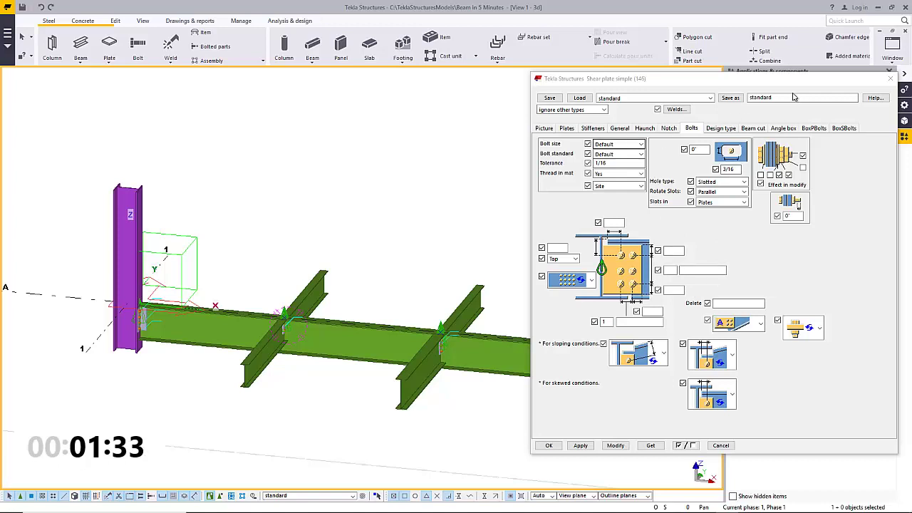
left_click(889, 78)
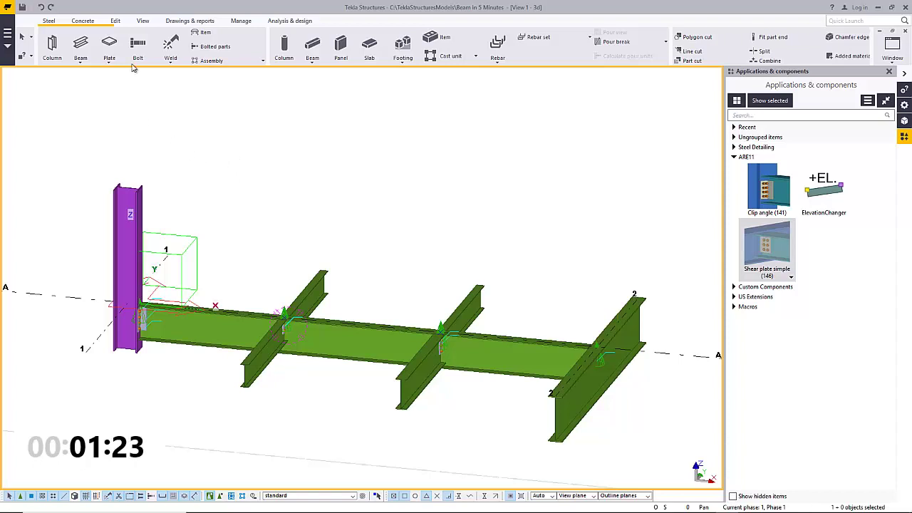
Run weld numbering on the model.
left_click(184, 21)
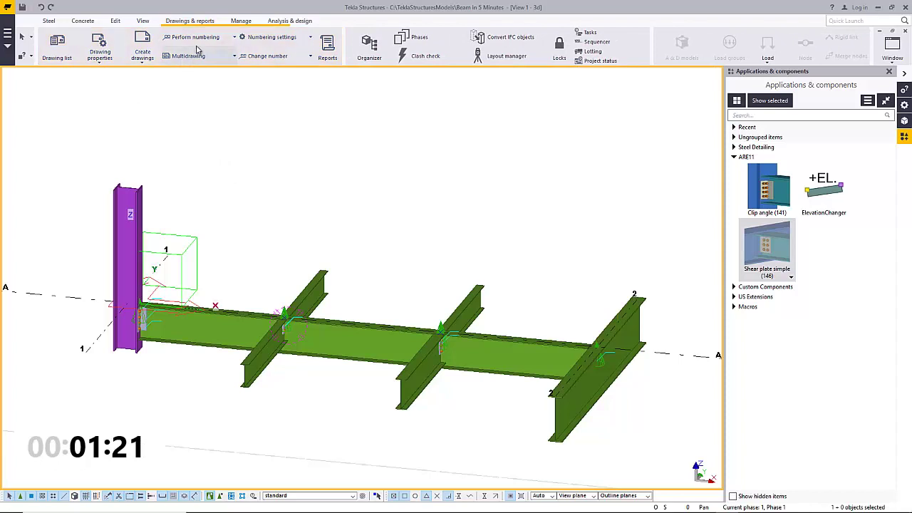
left_click(202, 41)
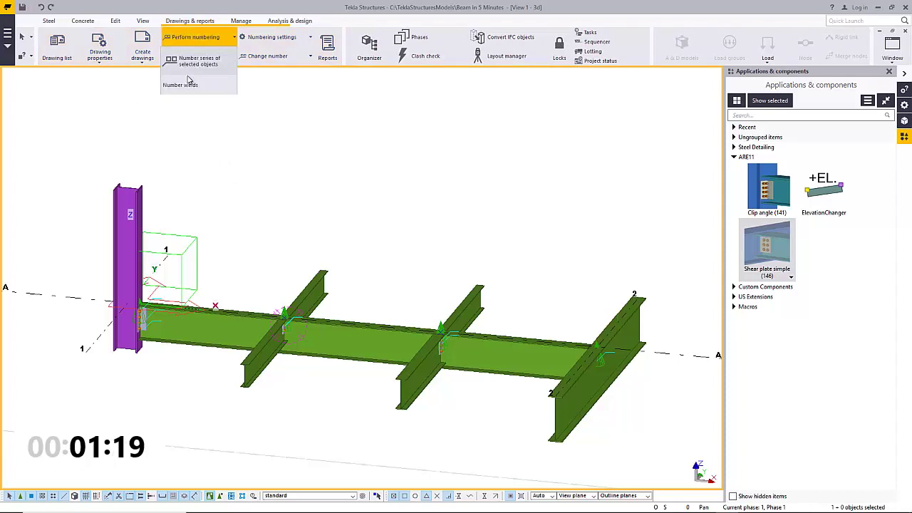
left_click(183, 89)
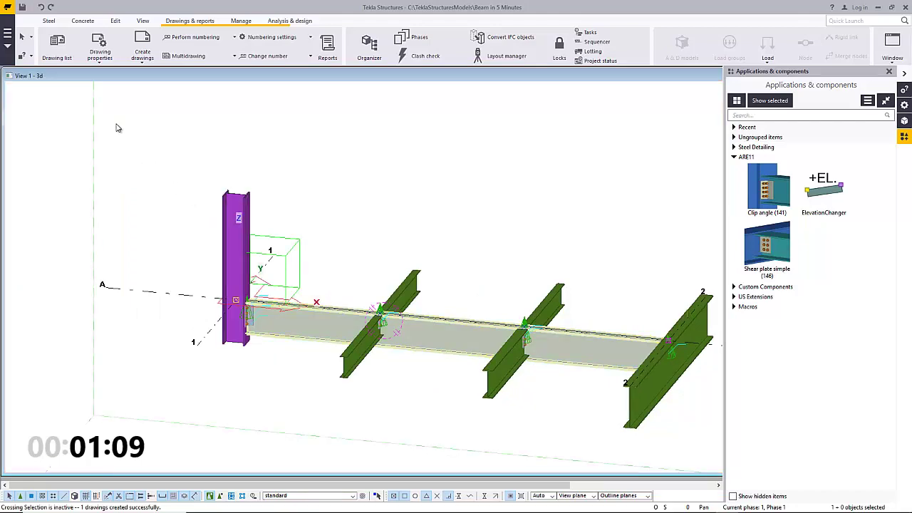
Set the assembly drawing properties to the Beam_with_BOM settings and accept them.
left_click(98, 64)
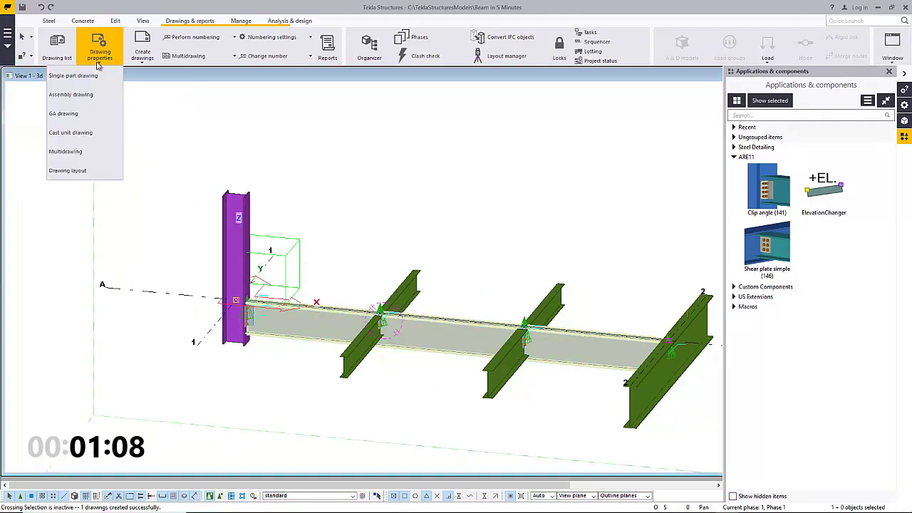
left_click(84, 96)
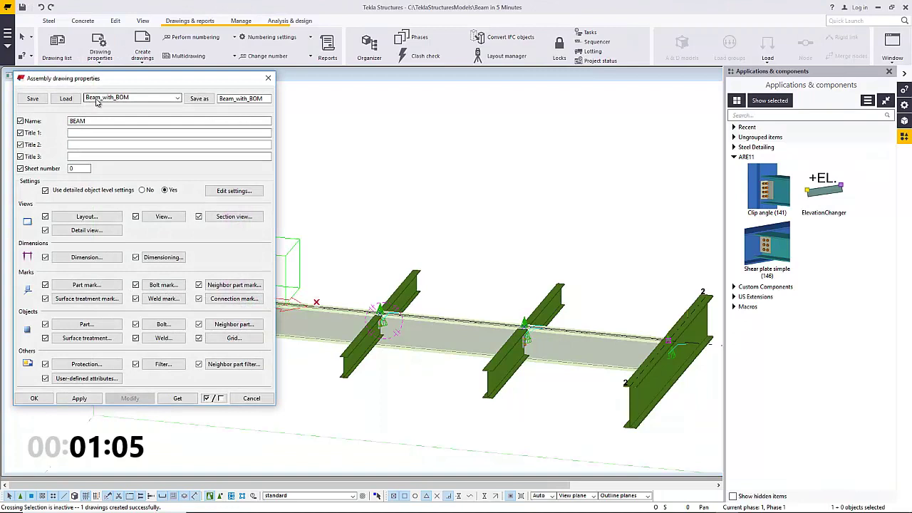
left_click(97, 100)
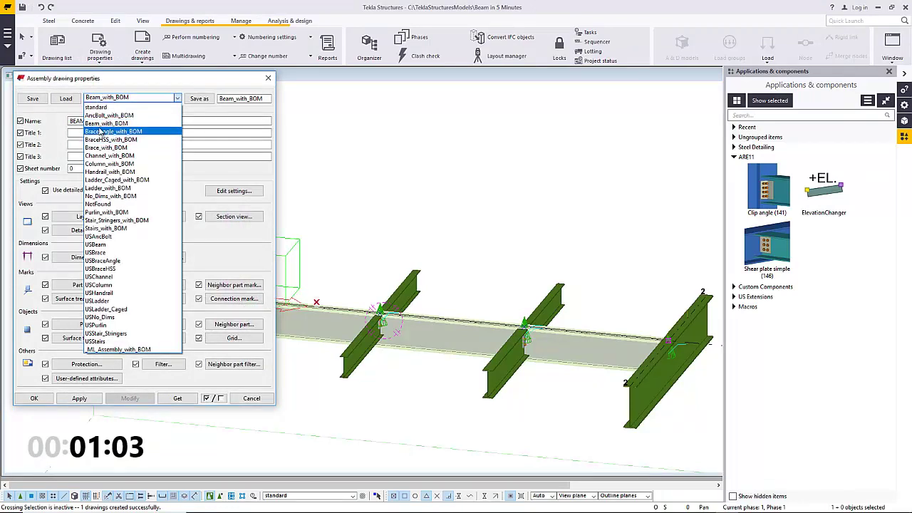
left_click(107, 123)
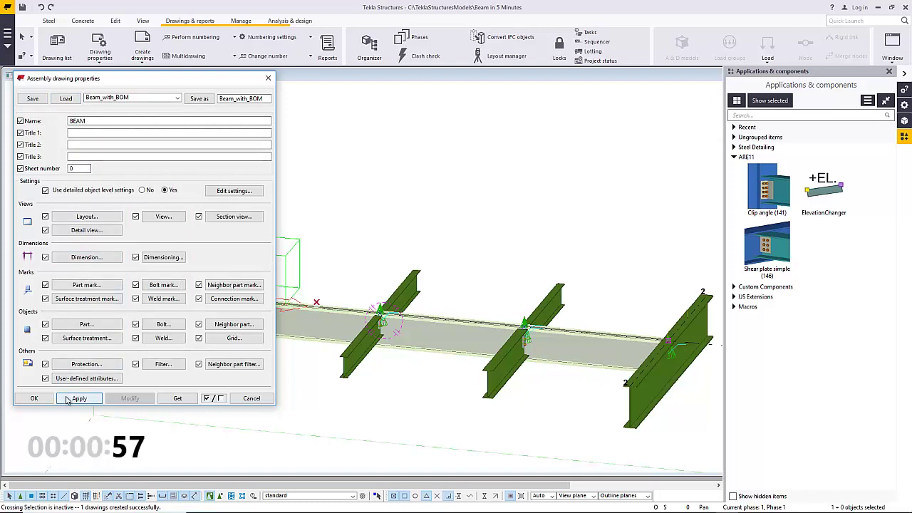
left_click(35, 398)
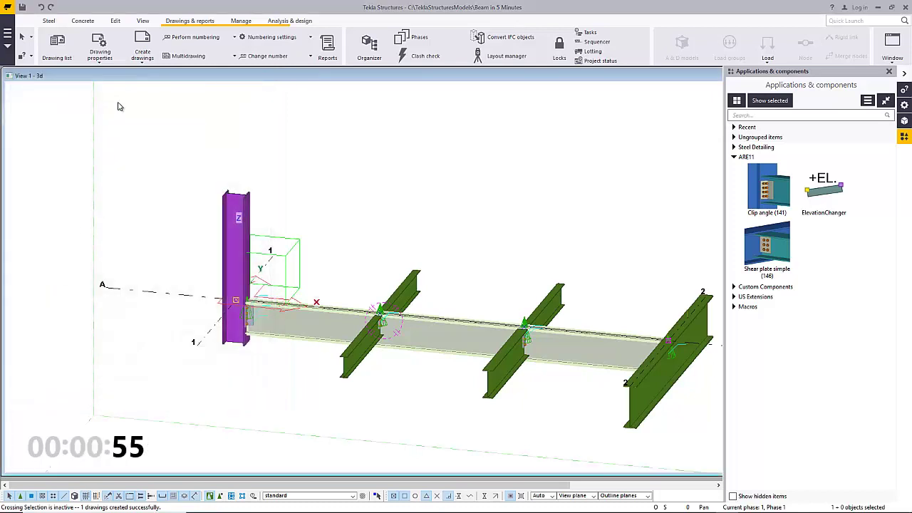
Create an assembly drawing of the selected W18X35 beam and open it in a maximized view.
left_click(142, 54)
left_click(125, 114)
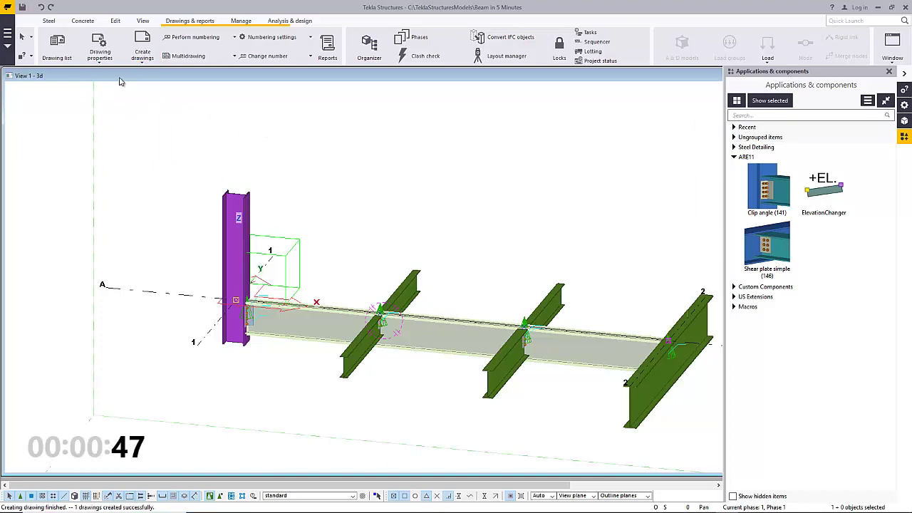
left_click(57, 44)
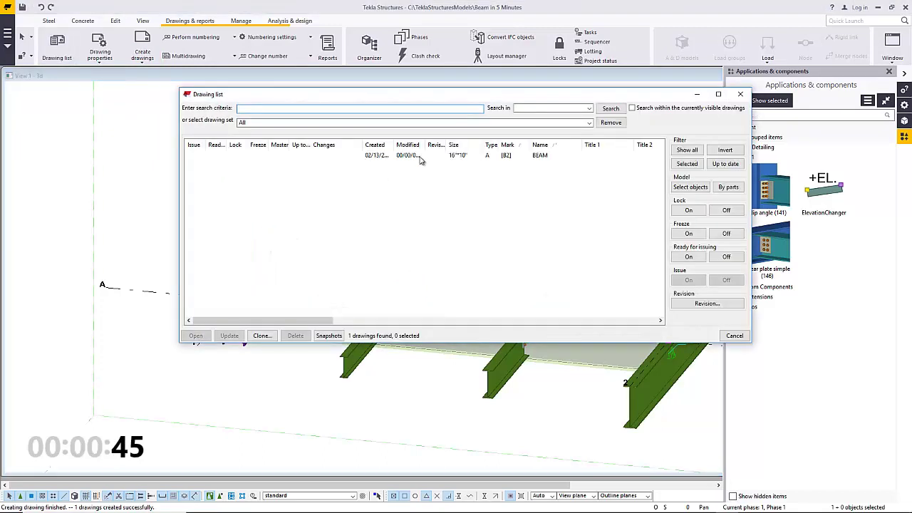
double_click(420, 156)
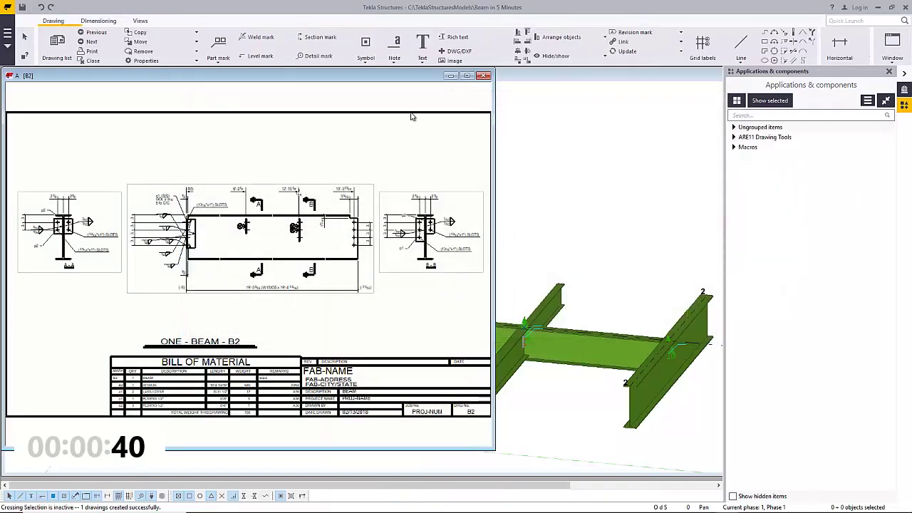
left_click(466, 76)
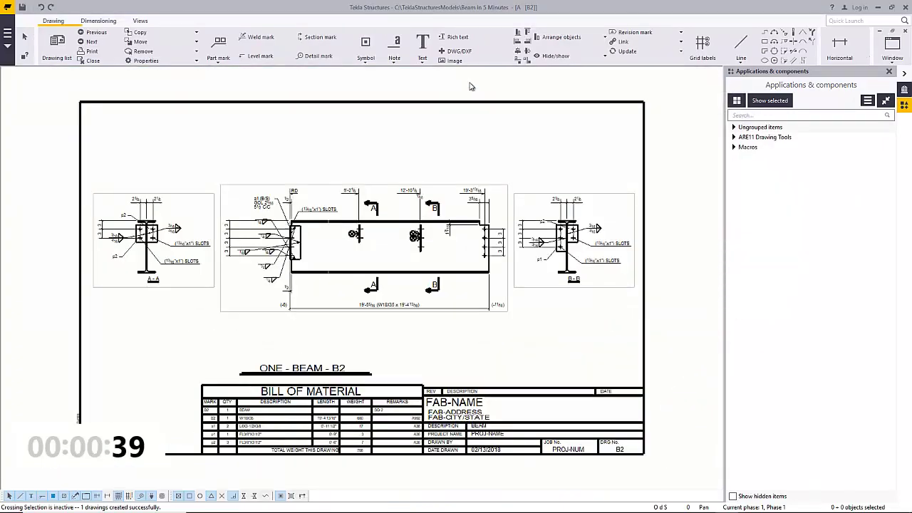
Merge the six 1/4 weld marks at the clip angle end of the beam's main view into one mark.
scroll(334, 307, "up", 2)
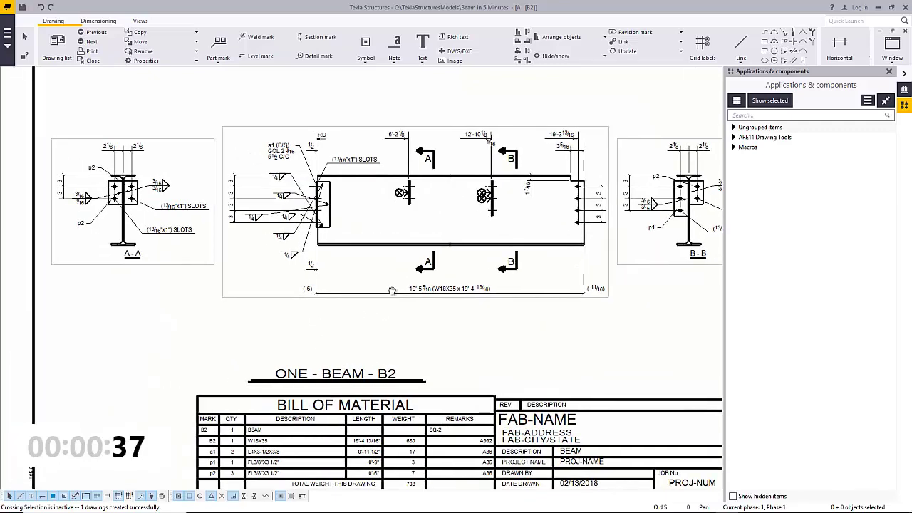
scroll(106, 193, "up", 1)
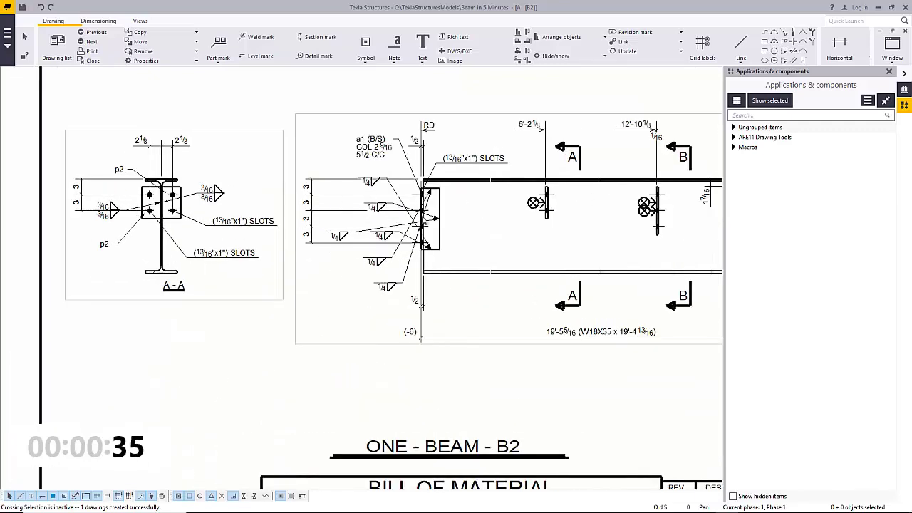
middle_click_drag(383, 213, 354, 214)
left_click(346, 188)
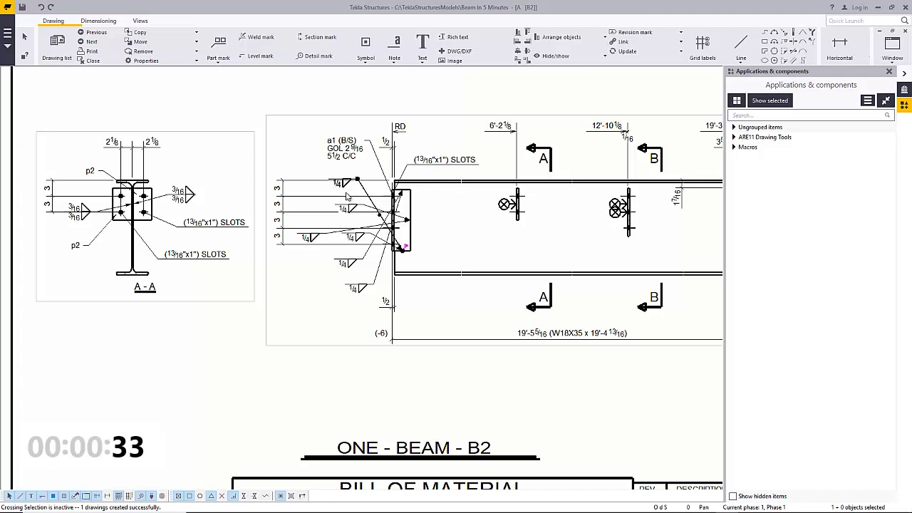
left_click(347, 208, "ctrl")
left_click(308, 238, "ctrl")
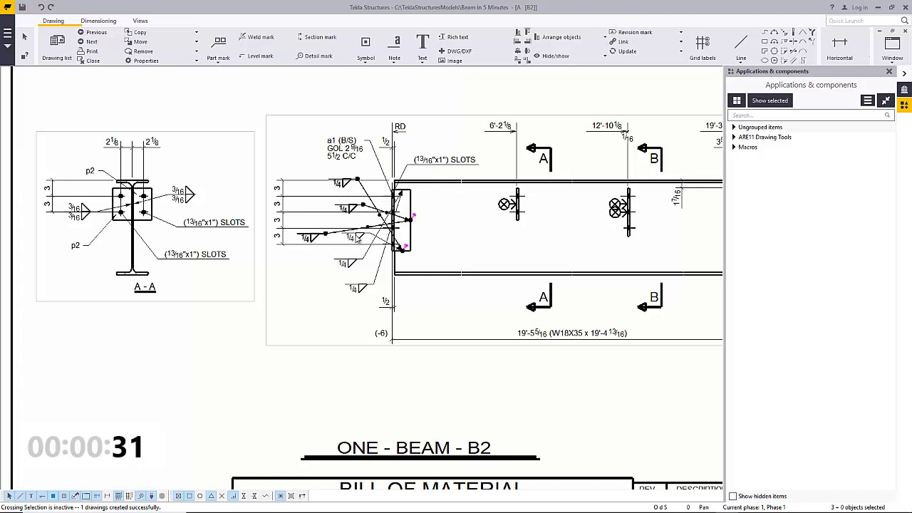
left_click(353, 237, "ctrl")
left_click(347, 263, "ctrl")
left_click(362, 288, "ctrl")
right_click(361, 289)
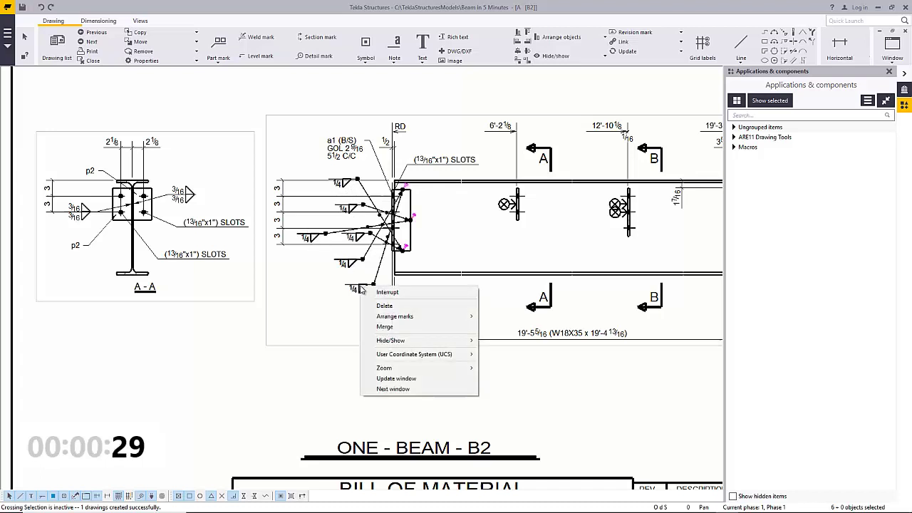
left_click(384, 327)
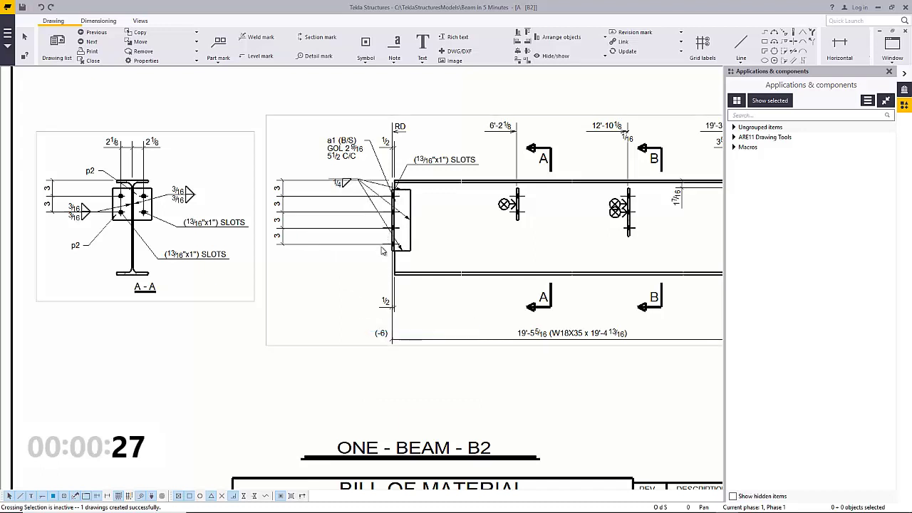
Move the merged 1/4 weld mark inside the beam outline, to the right of the clip angle.
left_click(343, 187)
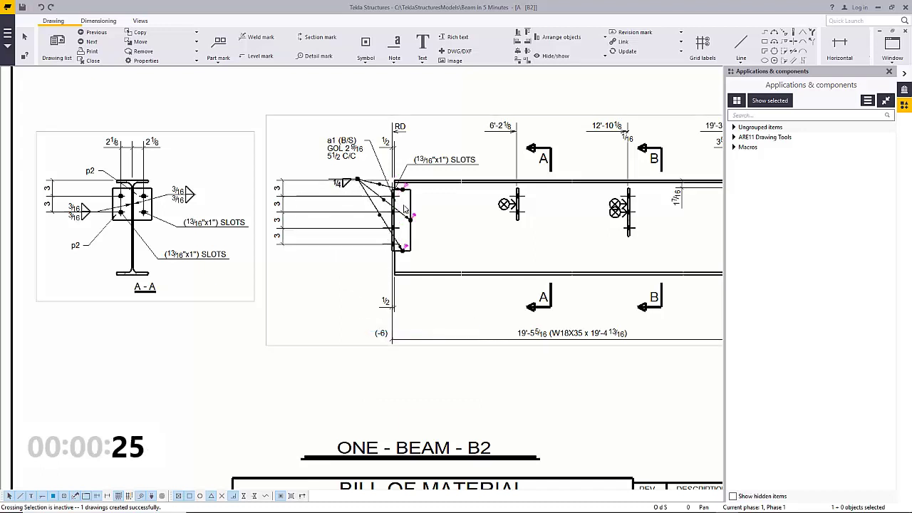
left_click_drag(404, 208, 446, 217)
scroll(482, 279, "down", 1)
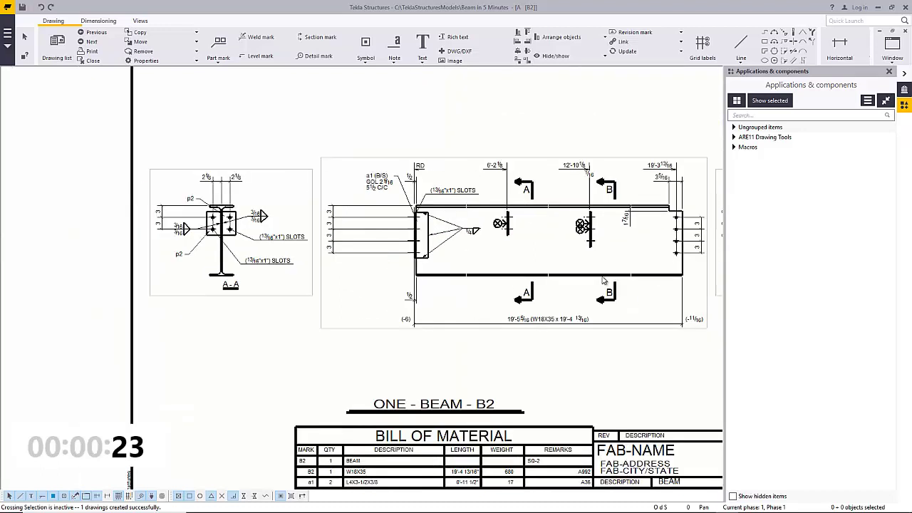
Move the left 3/16 weld mark in section B-B down and outward, beside the p1 mark.
middle_click_drag(568, 270, 424, 243)
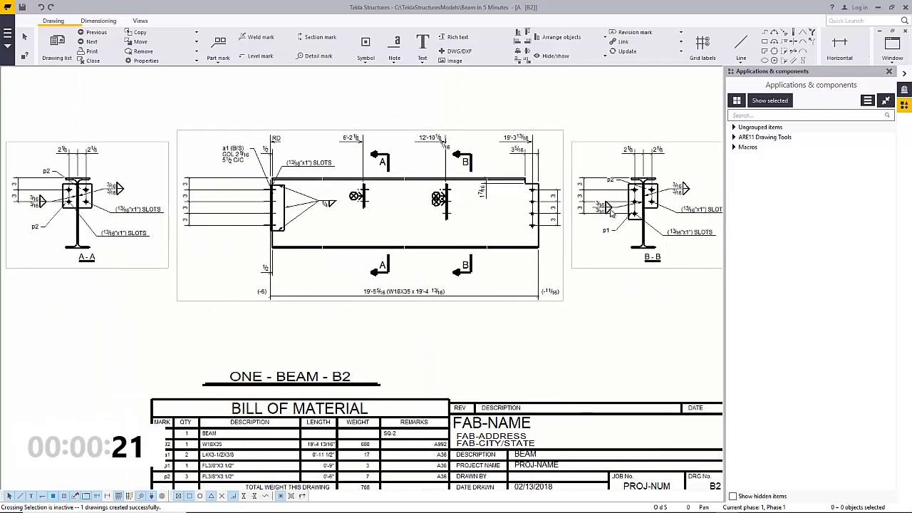
left_click(608, 212)
left_click_drag(594, 228, 591, 229)
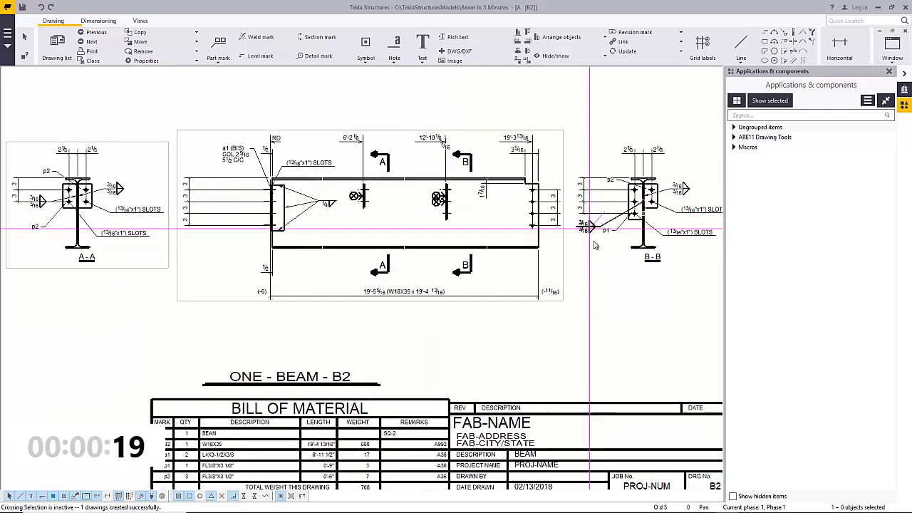
left_click(592, 254)
scroll(558, 328, "down", 2)
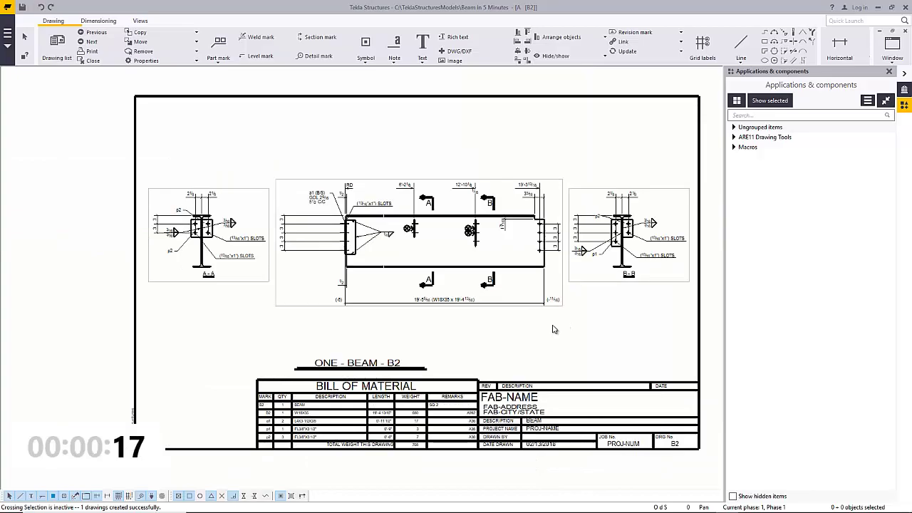